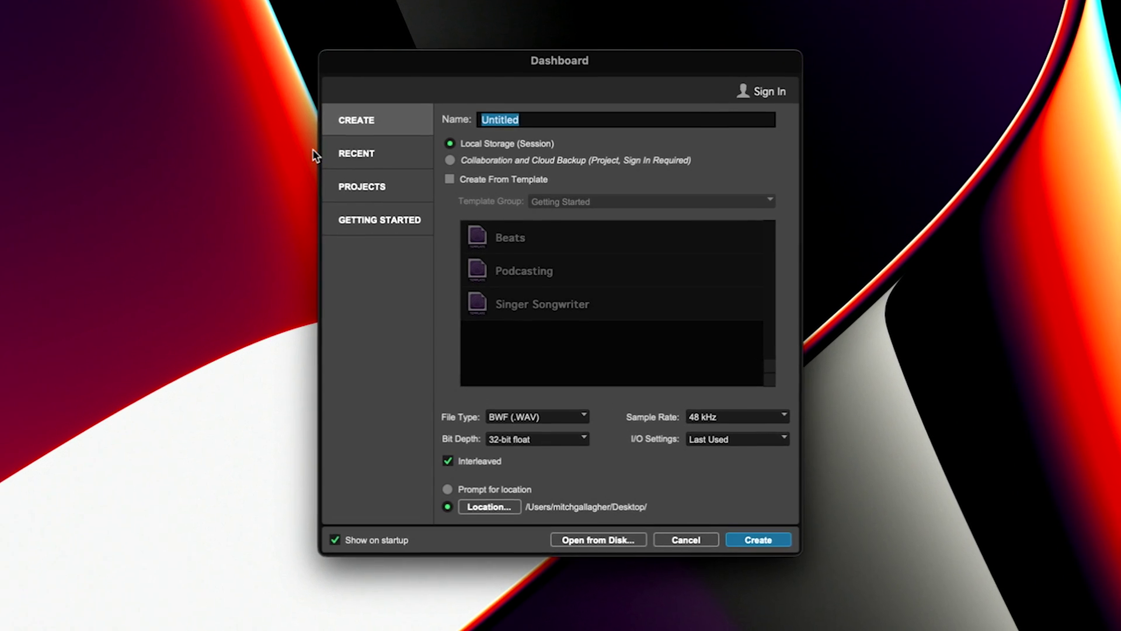
Close the dashboard and start a new session from the File menu instead
{"action": "left_click", "coordinate": [707, 559]}
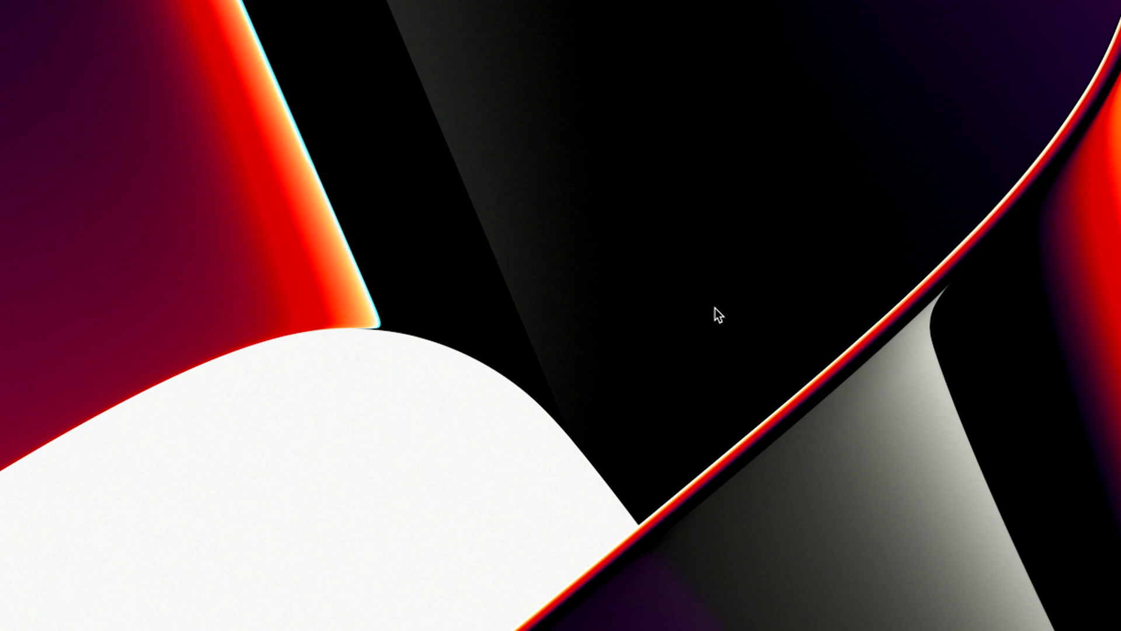
{"action": "key", "text": "super+n"}
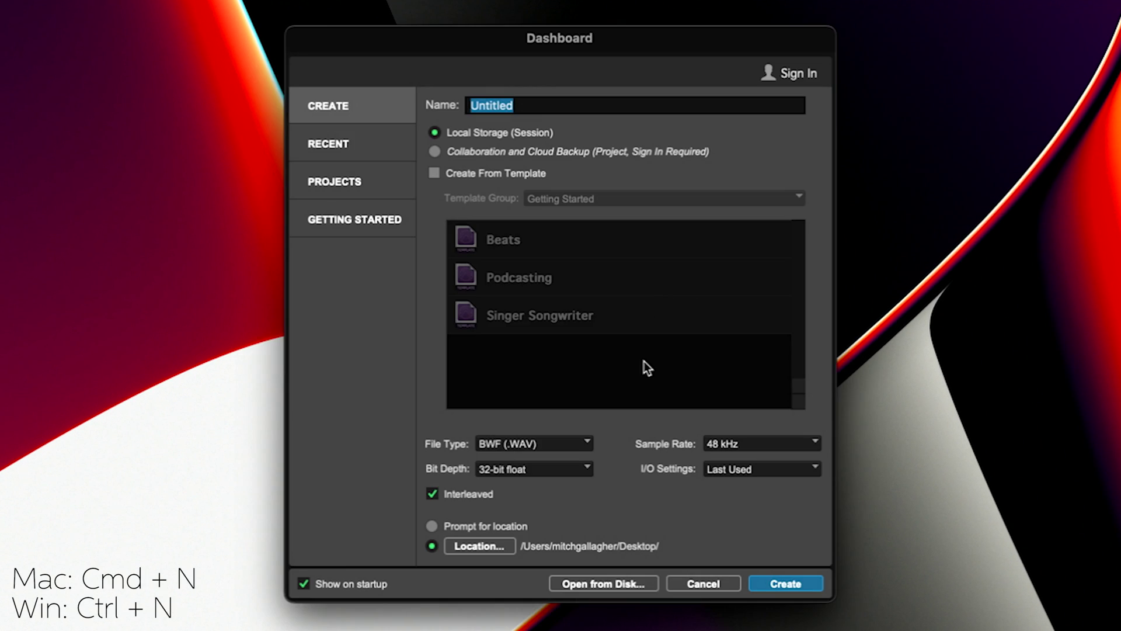
{"action": "left_click", "coordinate": [706, 581]}
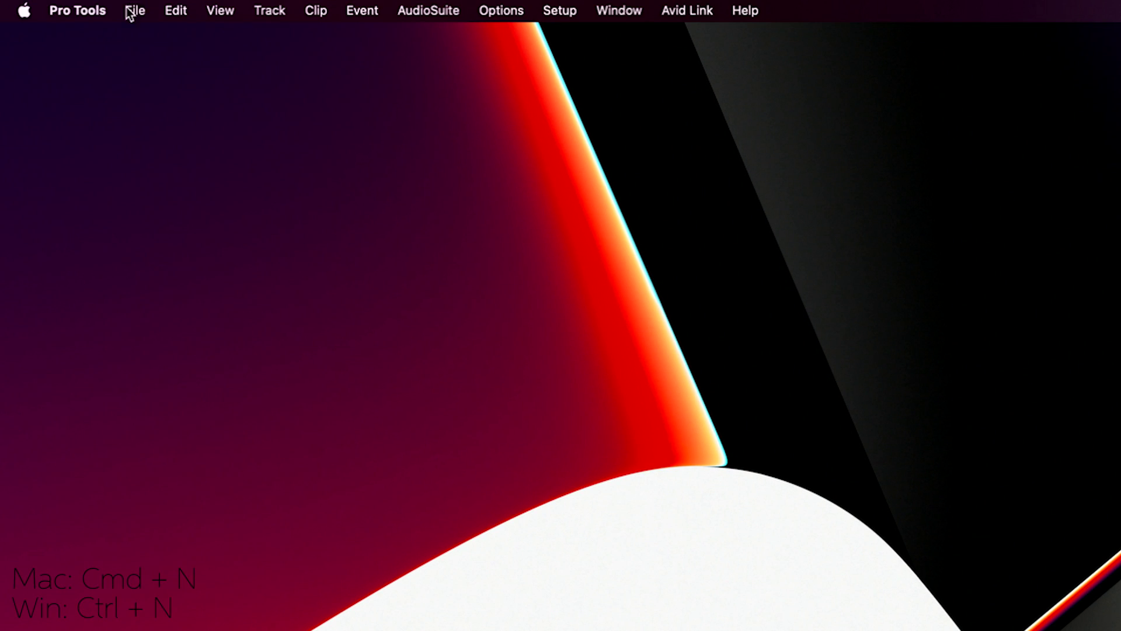
{"action": "left_click", "coordinate": [131, 10]}
{"action": "left_click", "coordinate": [177, 40]}
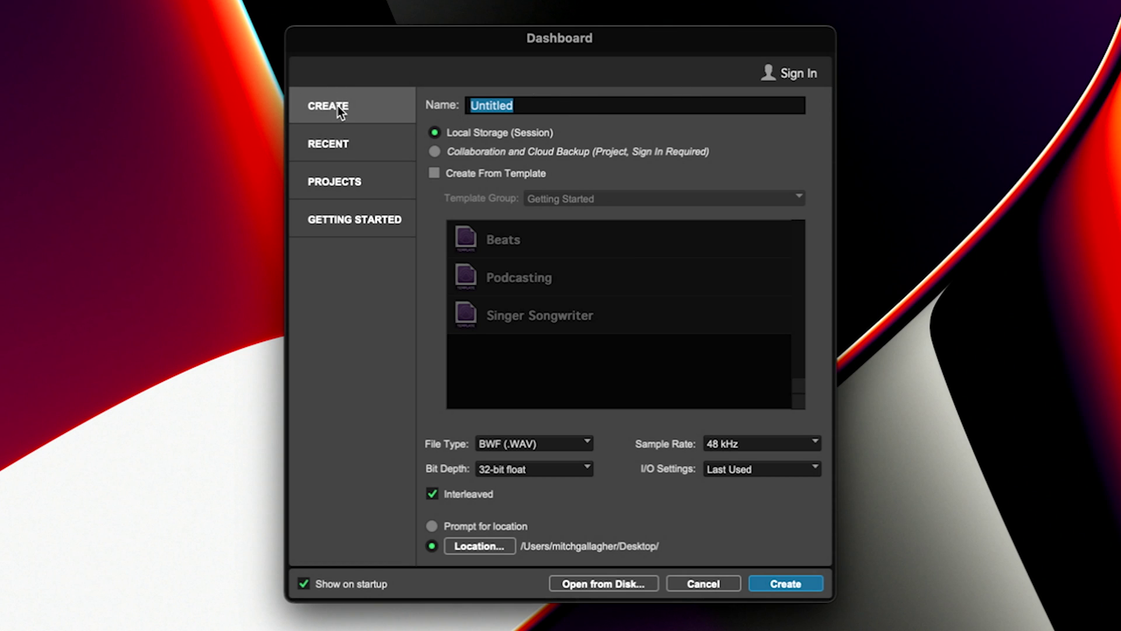
Browse the Recent, Cloud Projects and Learn sections before returning to the new-session form
{"action": "left_click", "coordinate": [341, 148]}
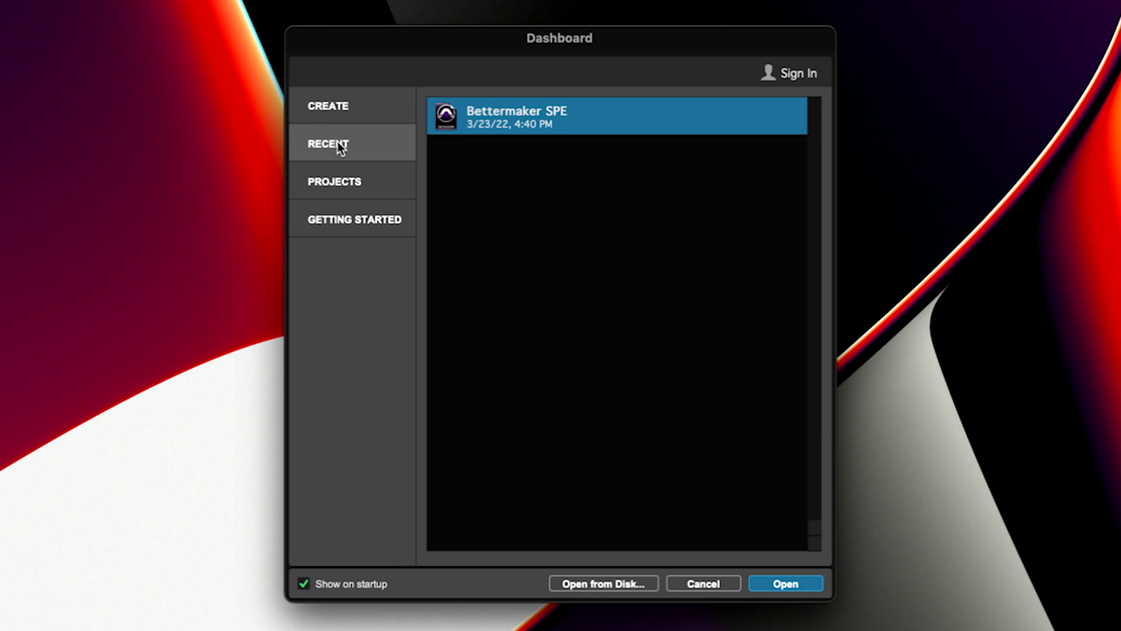
{"action": "left_click", "coordinate": [343, 184]}
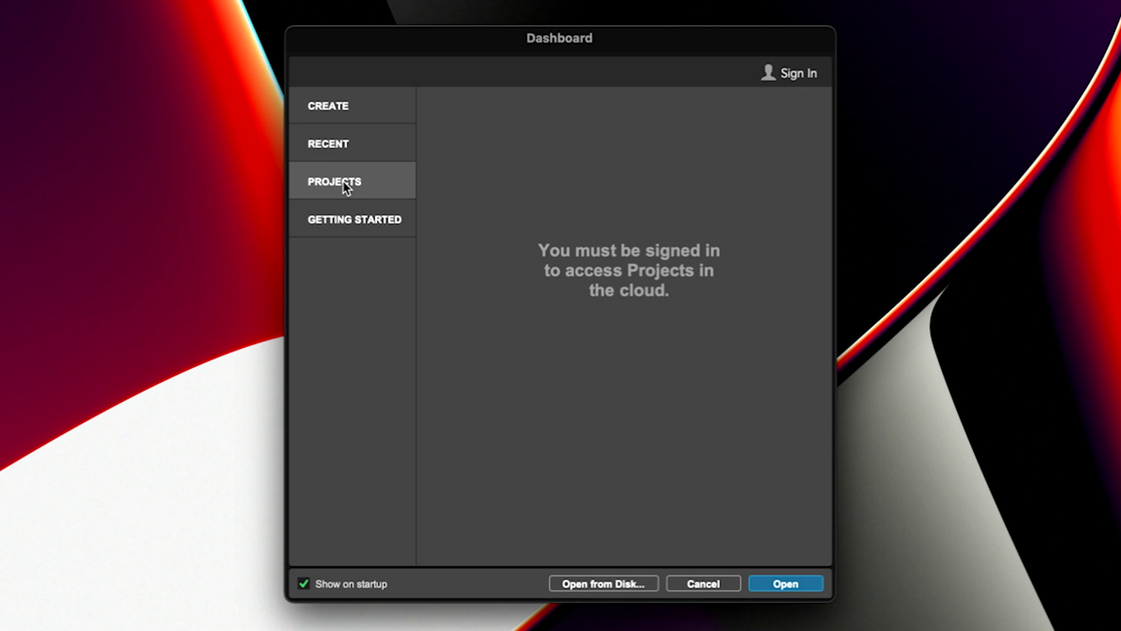
{"action": "left_click", "coordinate": [346, 213]}
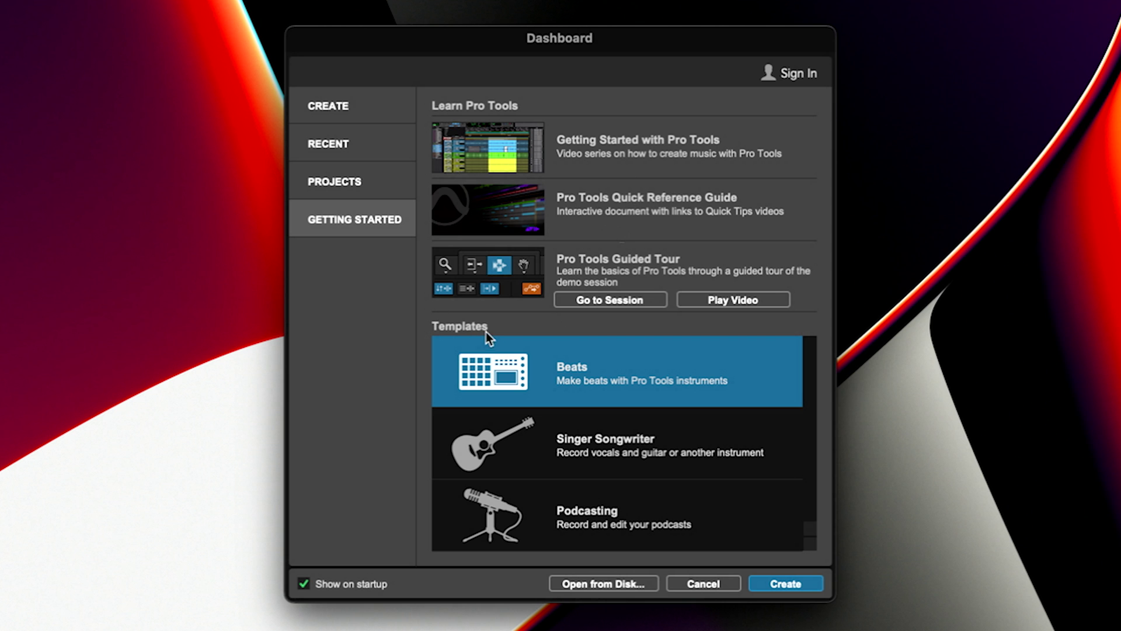
{"action": "left_click", "coordinate": [349, 107]}
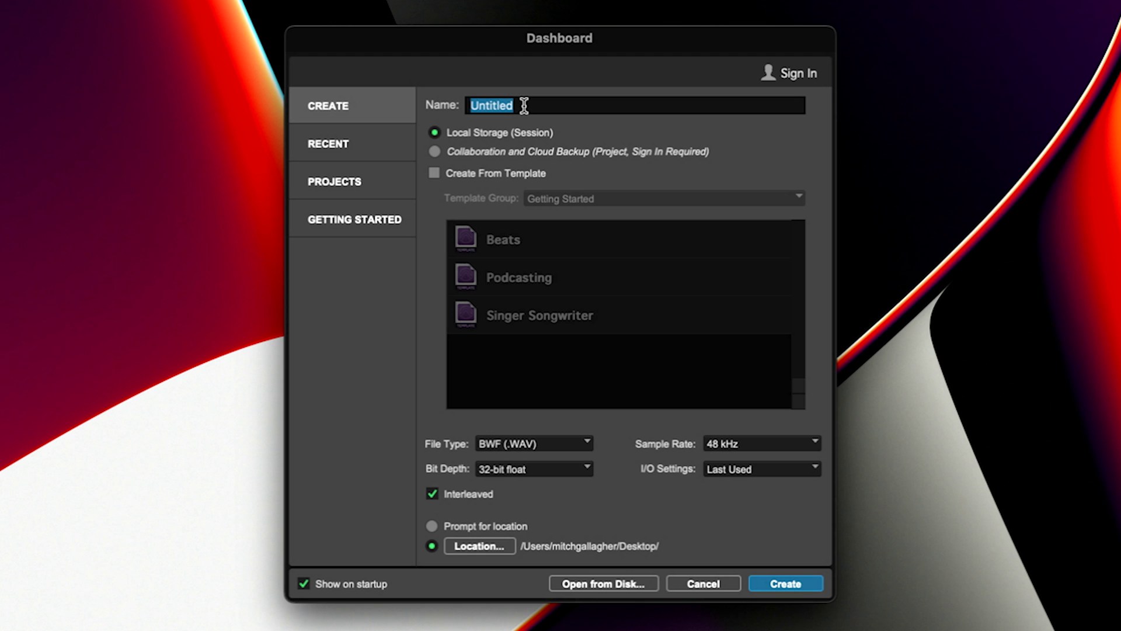
Name the session 'First Session' and keep Local Storage rather than cloud backup
{"action": "type", "text": "First Session"}
{"action": "left_click", "coordinate": [435, 151]}
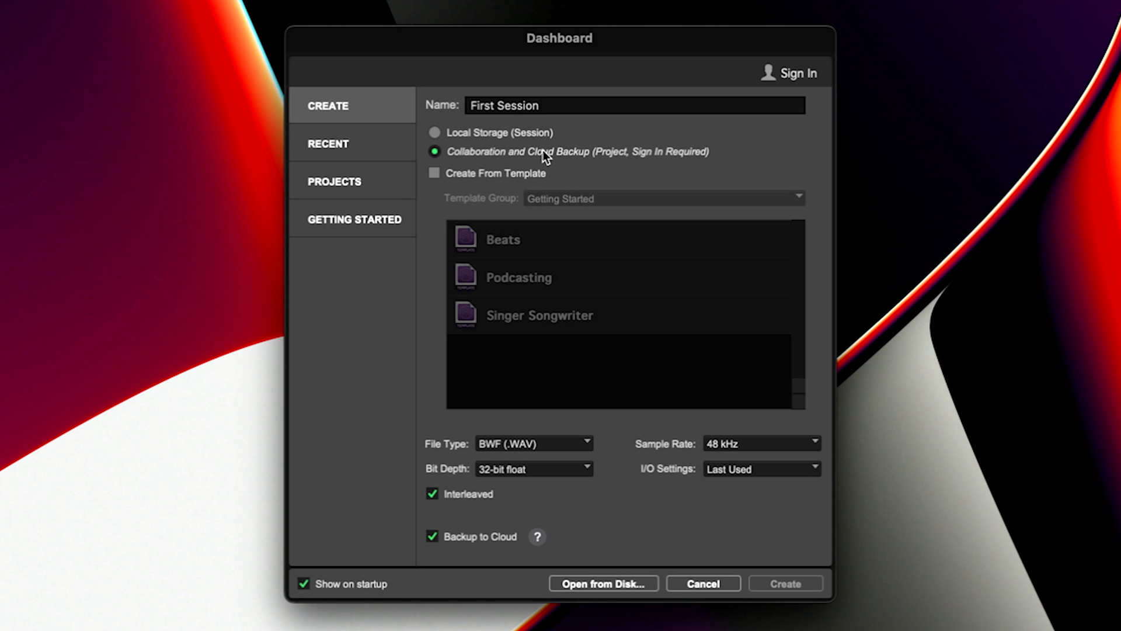
{"action": "left_click", "coordinate": [436, 132]}
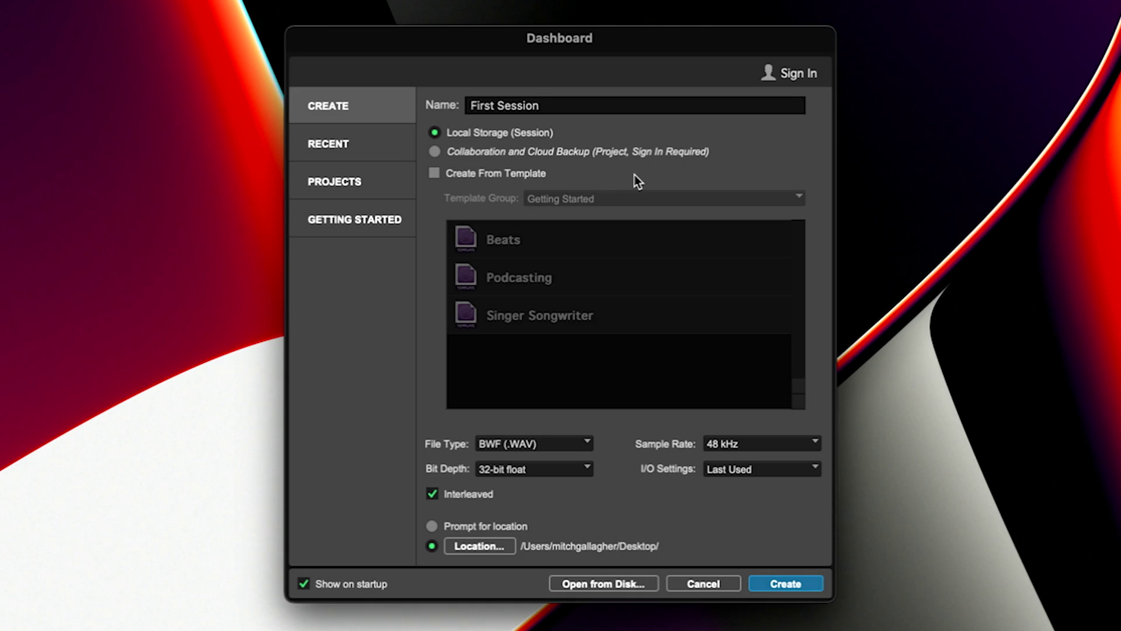
{"action": "left_click", "coordinate": [433, 173]}
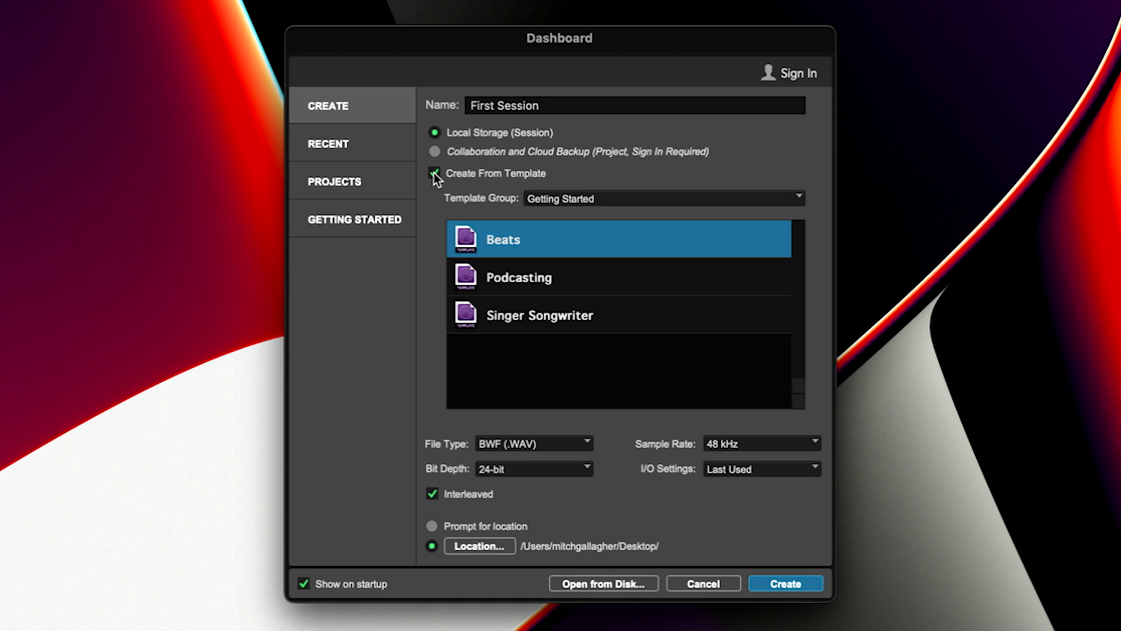
{"action": "left_click", "coordinate": [608, 198]}
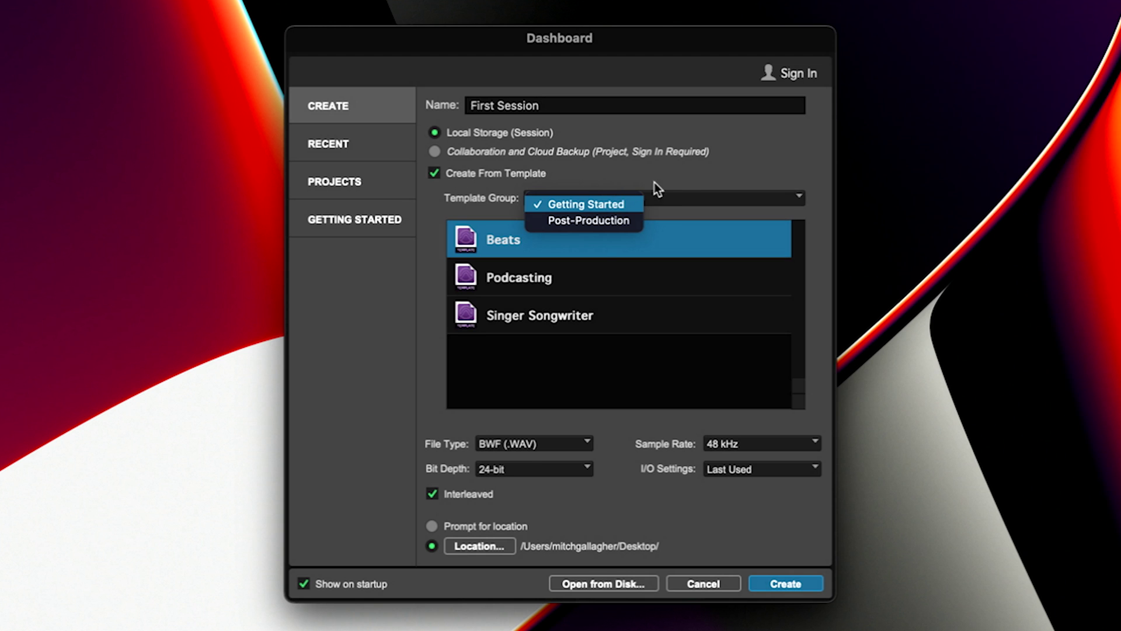
{"action": "left_click", "coordinate": [685, 174]}
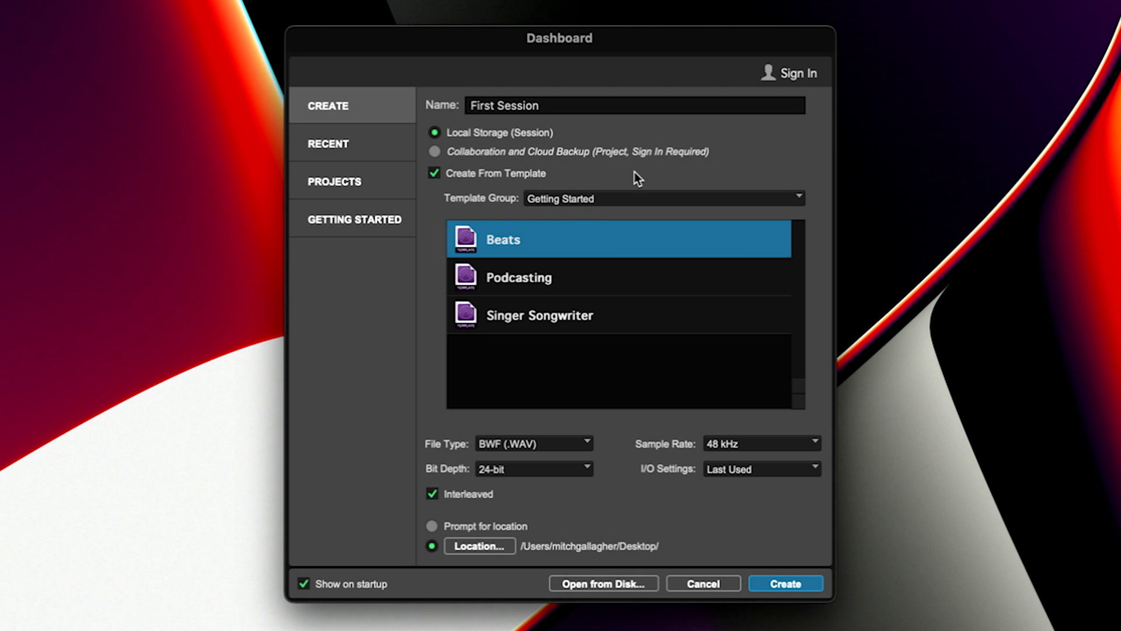
{"action": "left_click", "coordinate": [554, 202]}
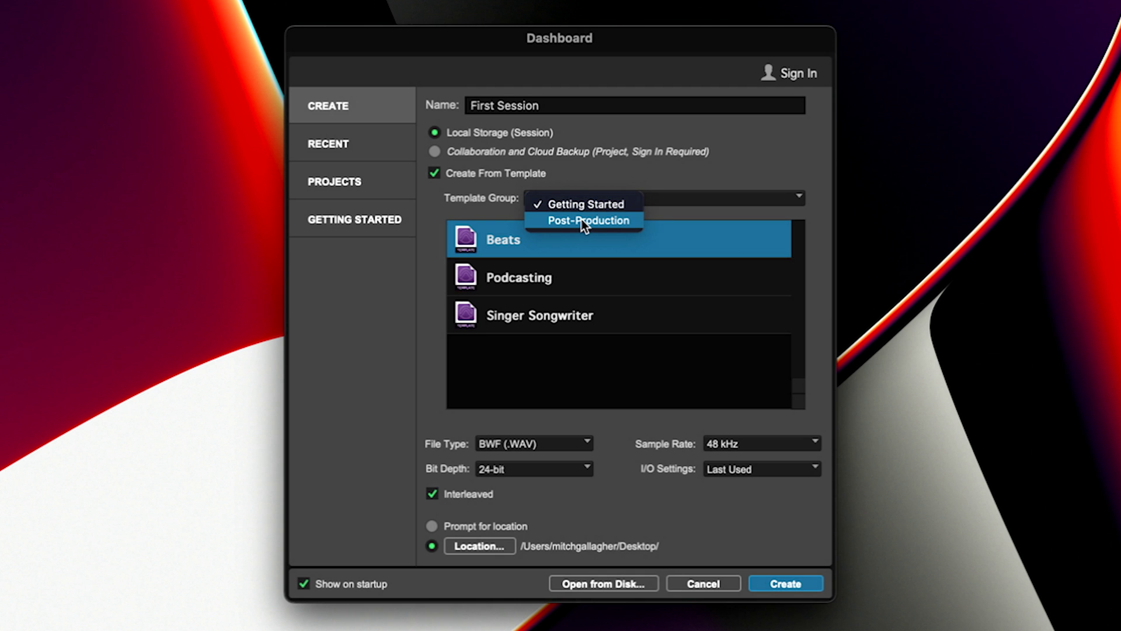
{"action": "left_click", "coordinate": [581, 220]}
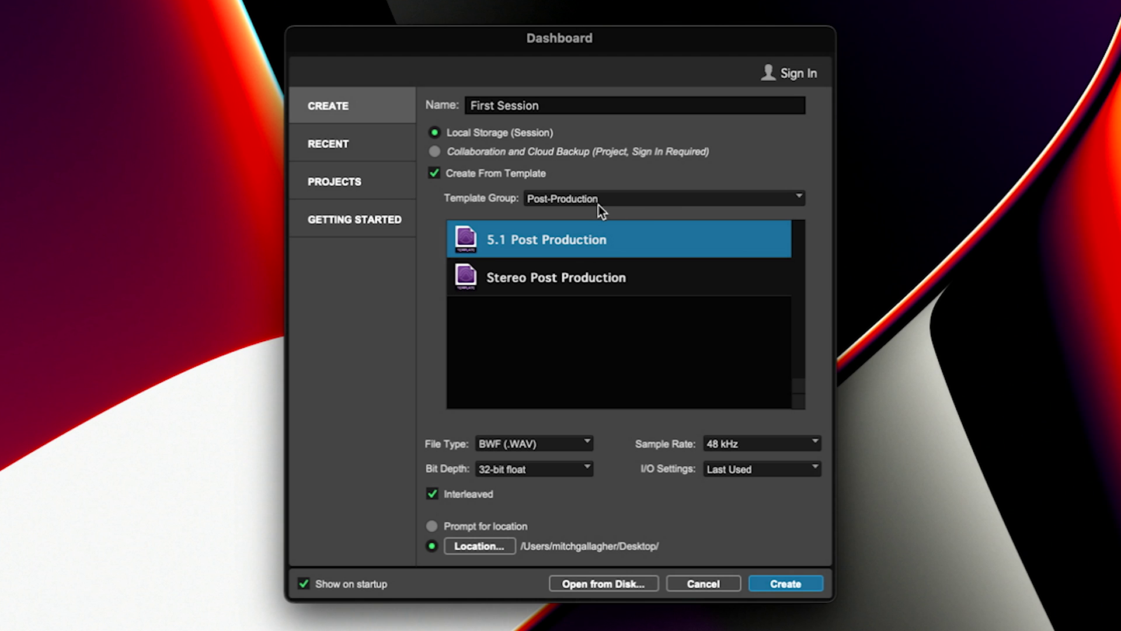
{"action": "left_click", "coordinate": [582, 197]}
{"action": "left_click", "coordinate": [581, 182]}
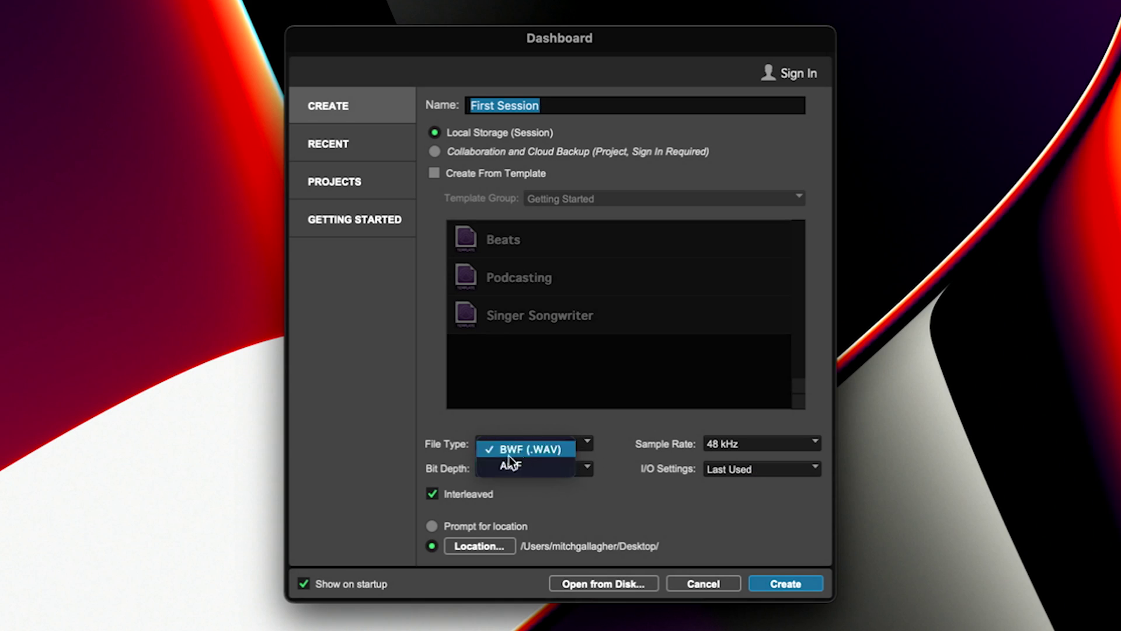
Set the bit depth to 32-bit float after trying 24-bit and 16-bit
{"action": "left_click", "coordinate": [580, 465]}
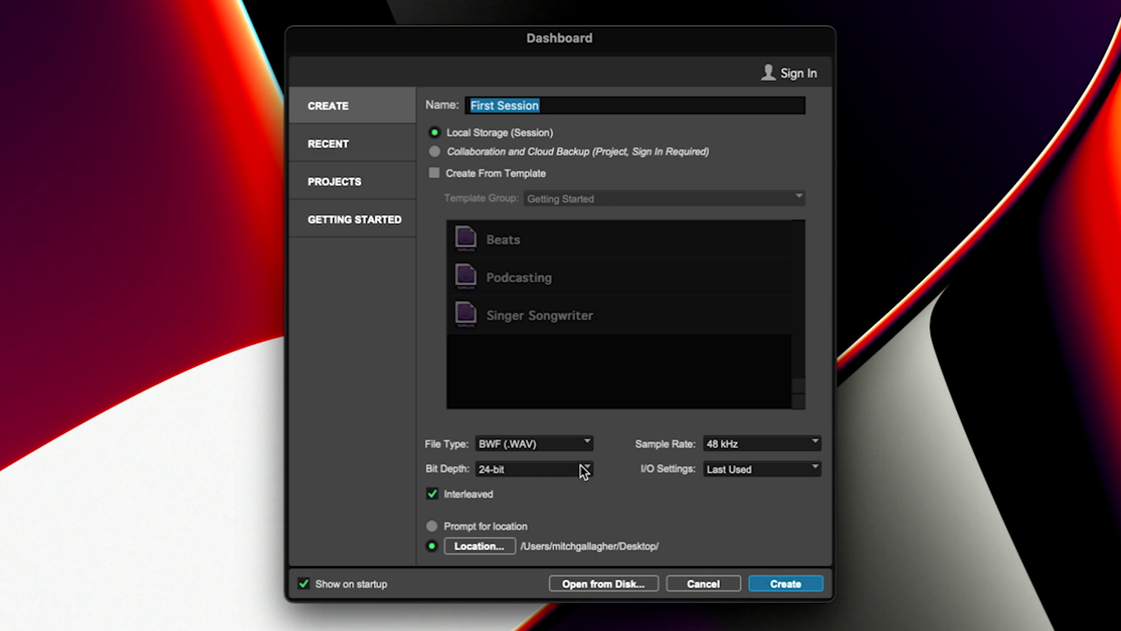
{"action": "left_click", "coordinate": [564, 471]}
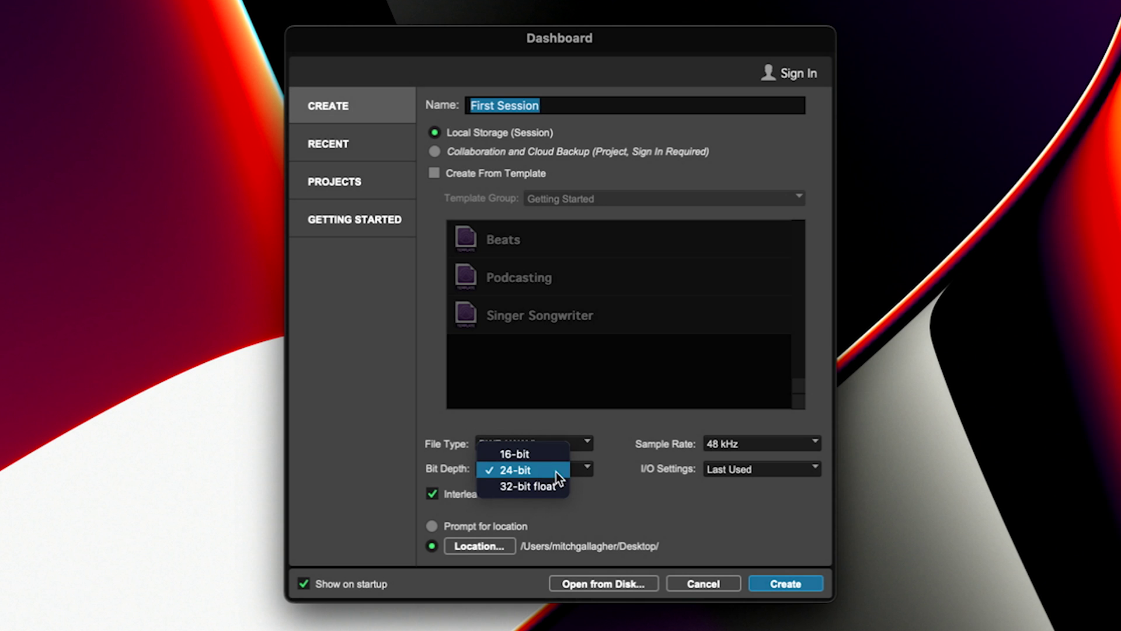
{"action": "left_click", "coordinate": [551, 488]}
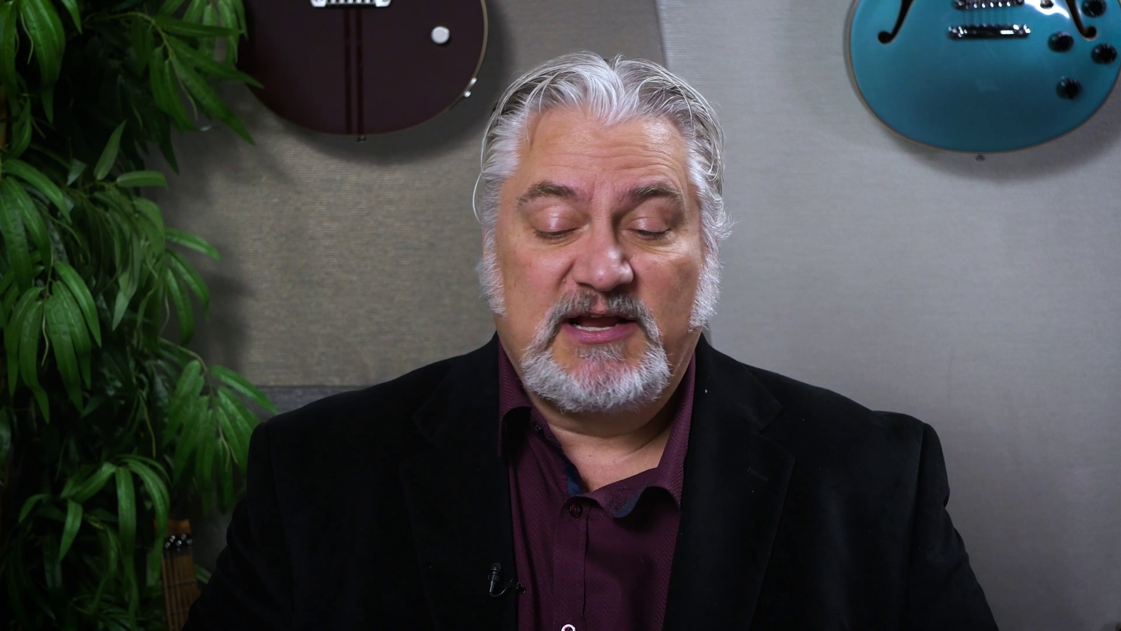
{"action": "left_click", "coordinate": [560, 468]}
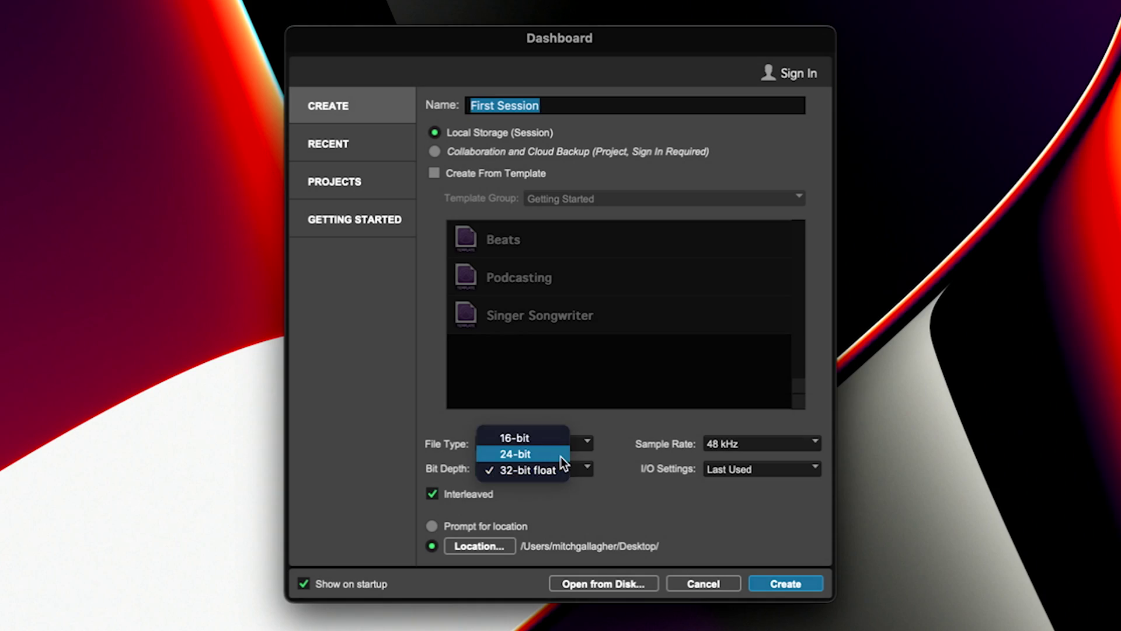
{"action": "left_click", "coordinate": [560, 455]}
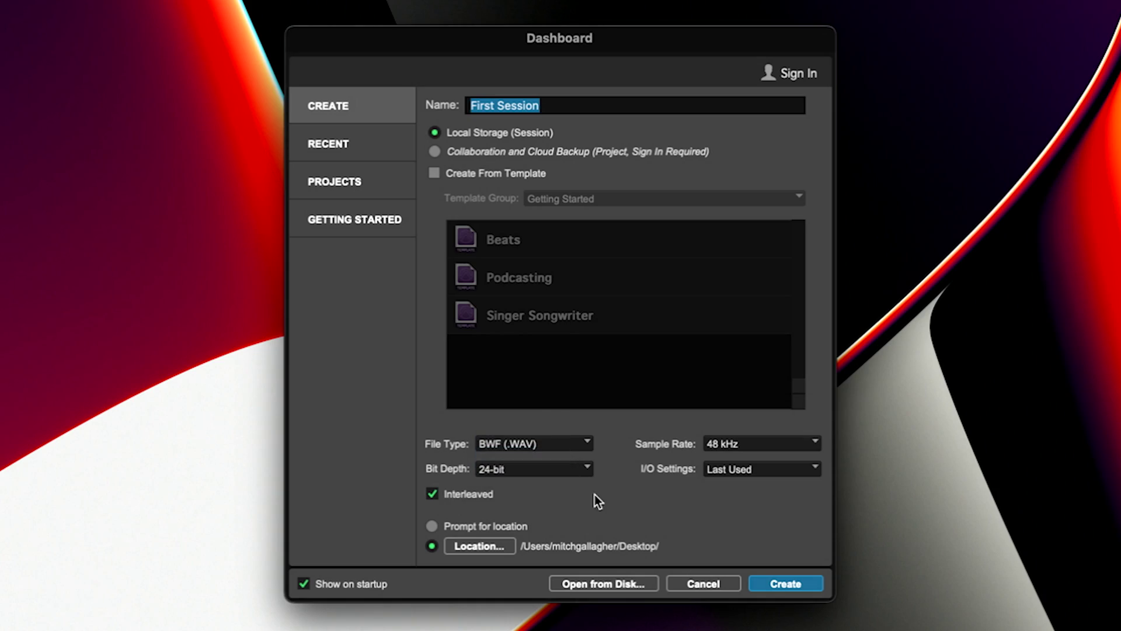
{"action": "left_click", "coordinate": [551, 469]}
{"action": "left_click", "coordinate": [548, 452]}
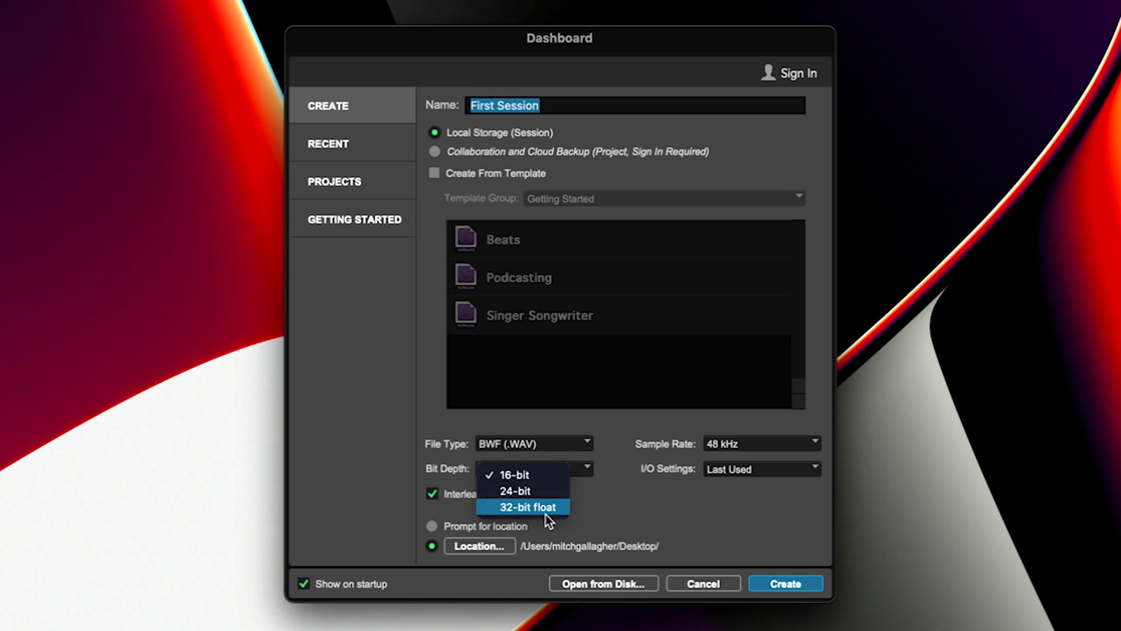
{"action": "left_click", "coordinate": [546, 507]}
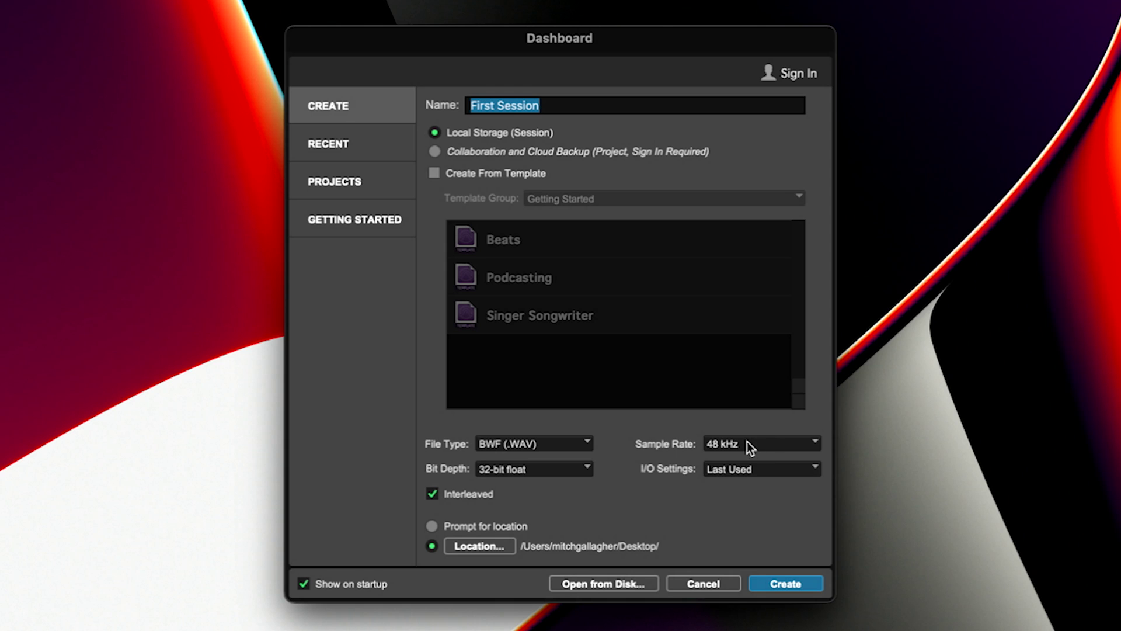
Set the sample rate to 48 kHz after trying 44.1 and 192 kHz, keeping Last Used I/O settings
{"action": "left_click", "coordinate": [746, 441]}
{"action": "left_click", "coordinate": [762, 428]}
{"action": "left_click", "coordinate": [748, 443]}
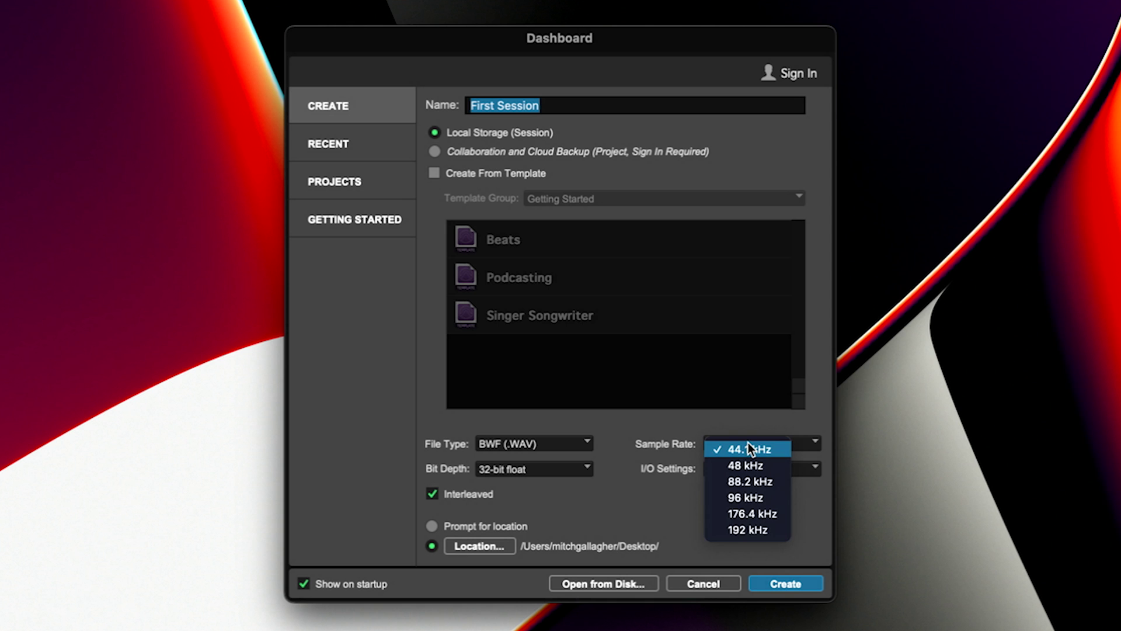
{"action": "left_click", "coordinate": [756, 530]}
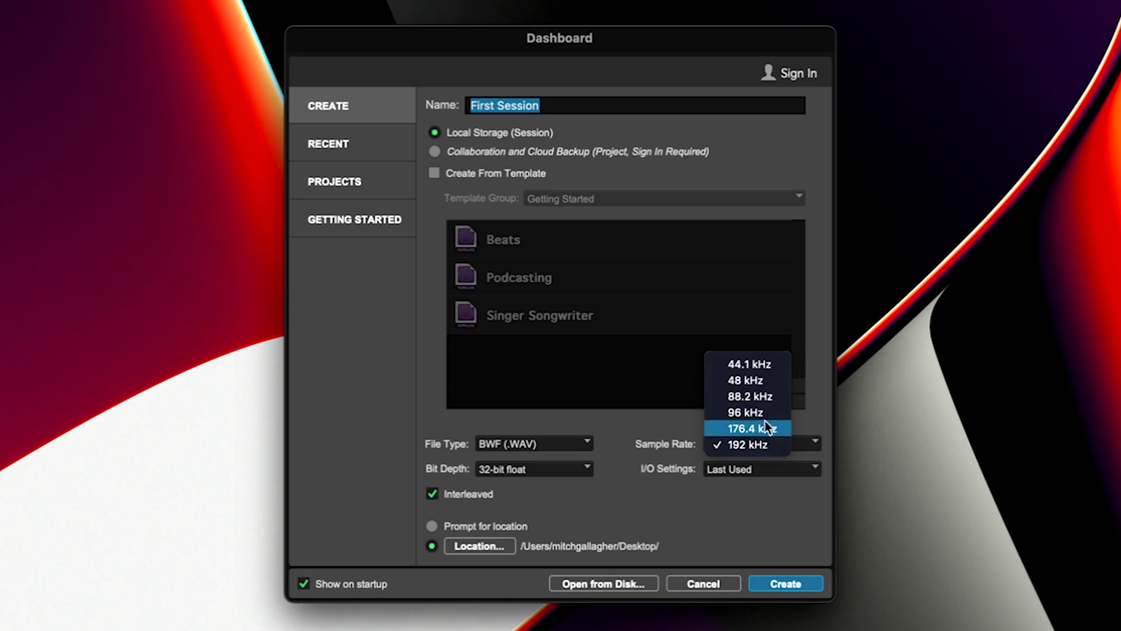
{"action": "left_click", "coordinate": [765, 377]}
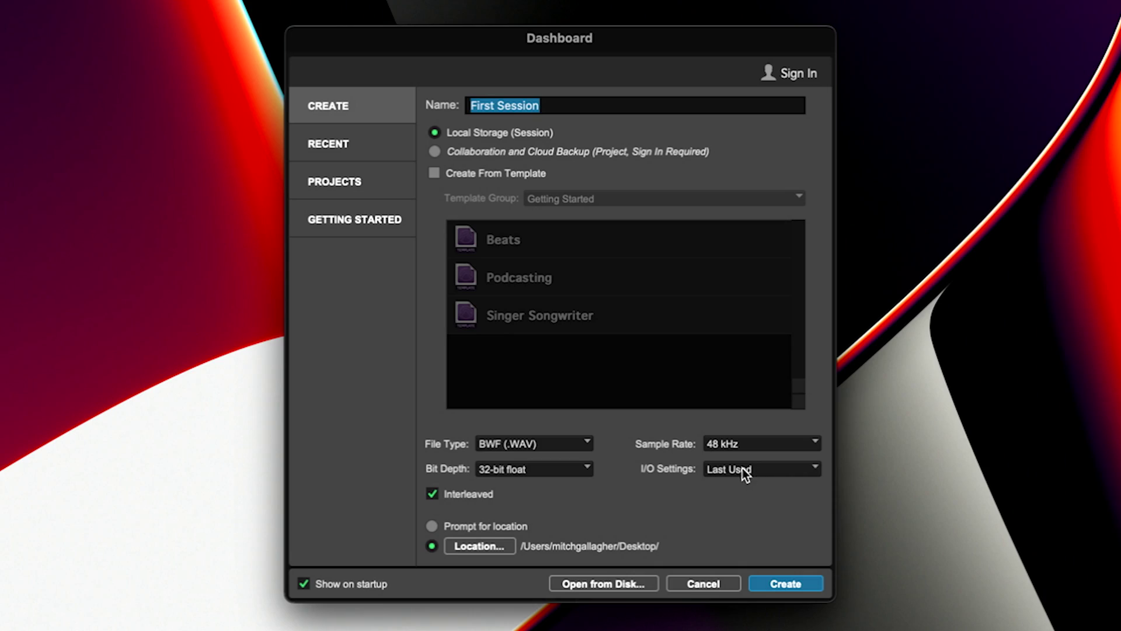
{"action": "left_click", "coordinate": [743, 472]}
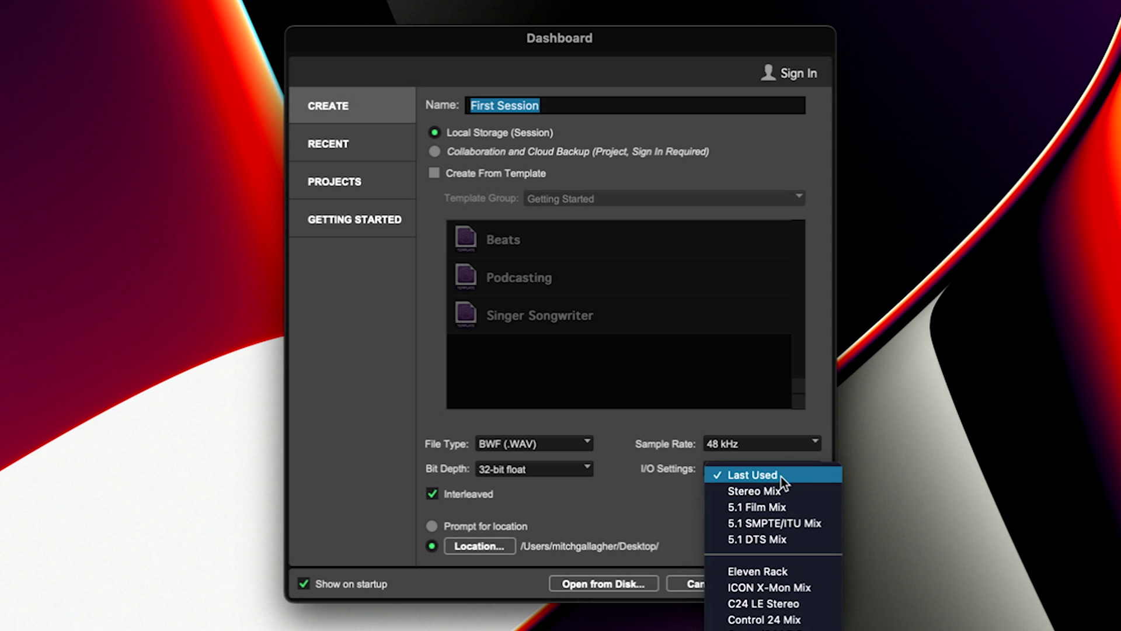
{"action": "left_click", "coordinate": [765, 476]}
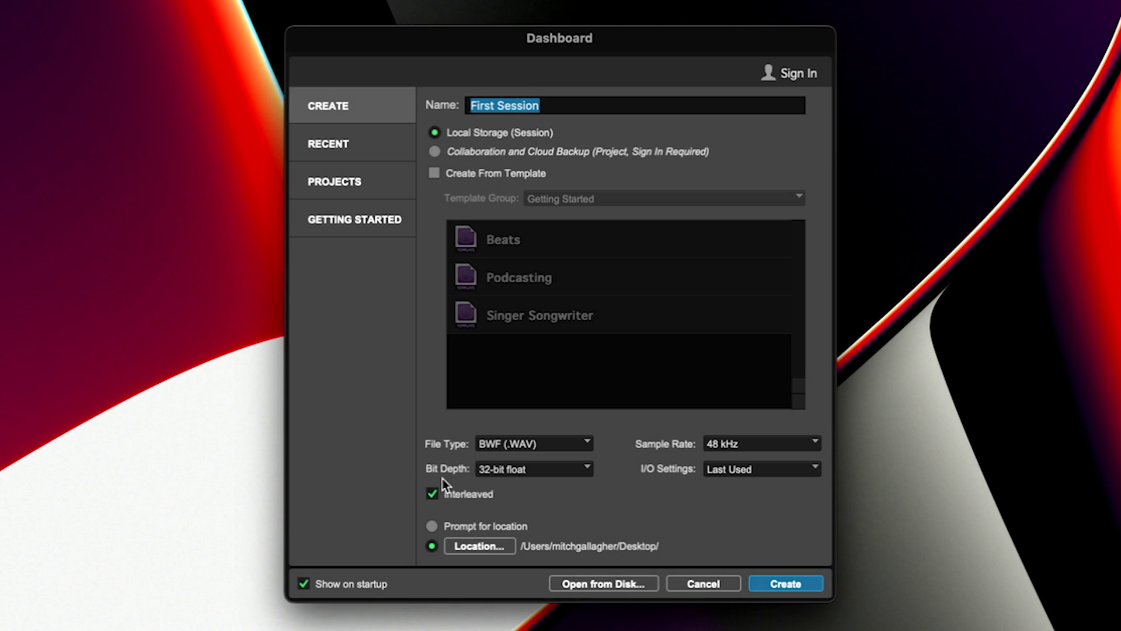
Save First Session to the set Desktop location without a location prompt, and create it
{"action": "left_click", "coordinate": [432, 524]}
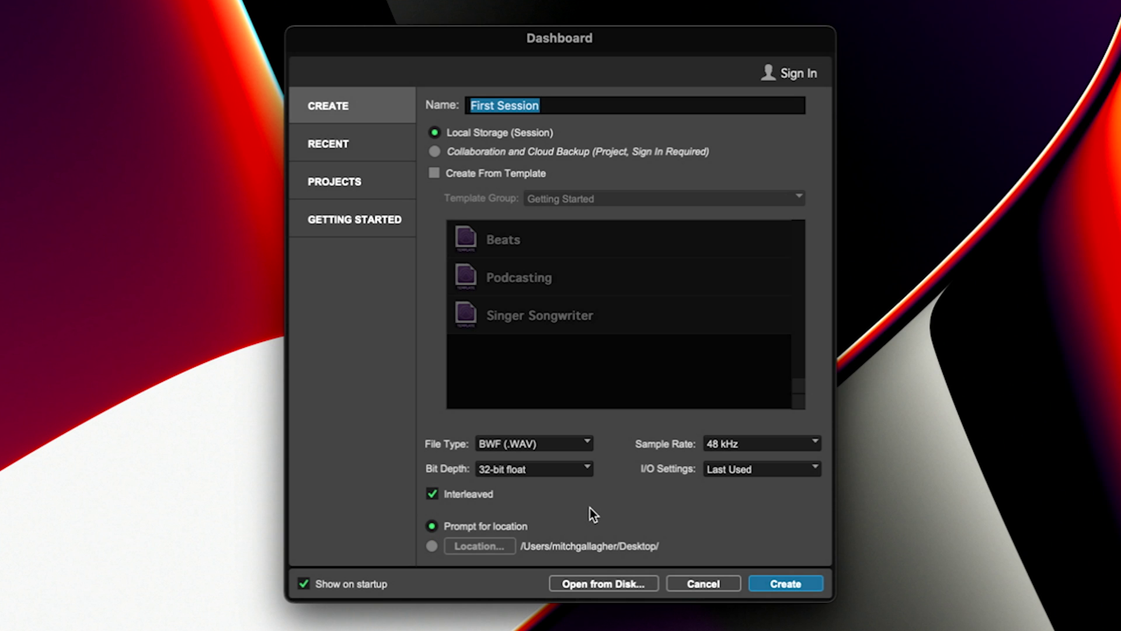
{"action": "left_click", "coordinate": [430, 545]}
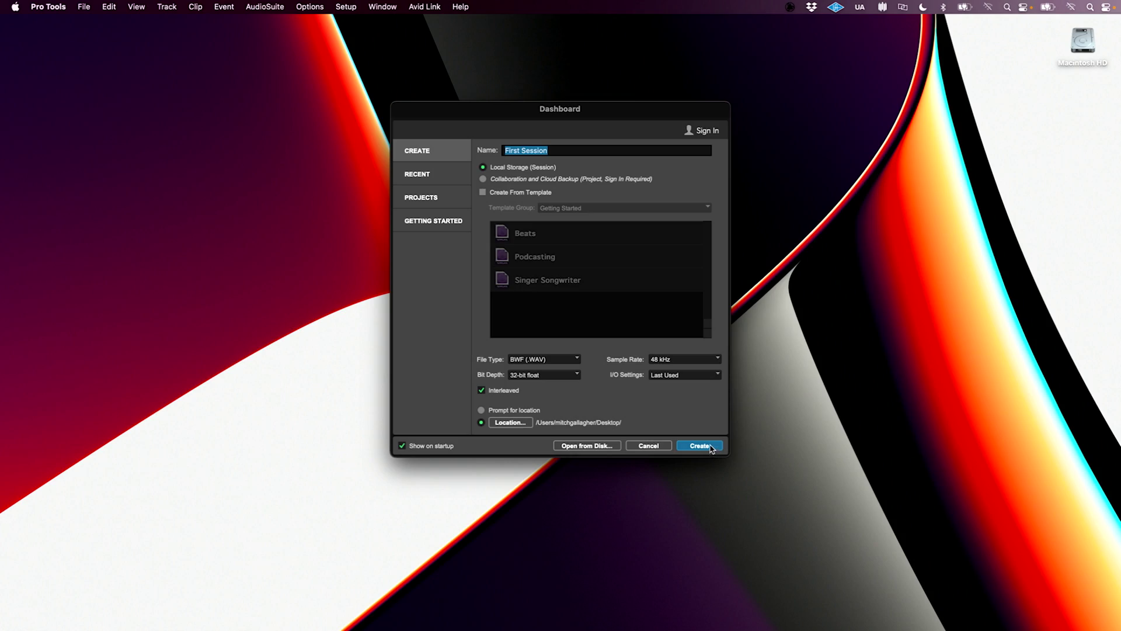
{"action": "left_click", "coordinate": [709, 447]}
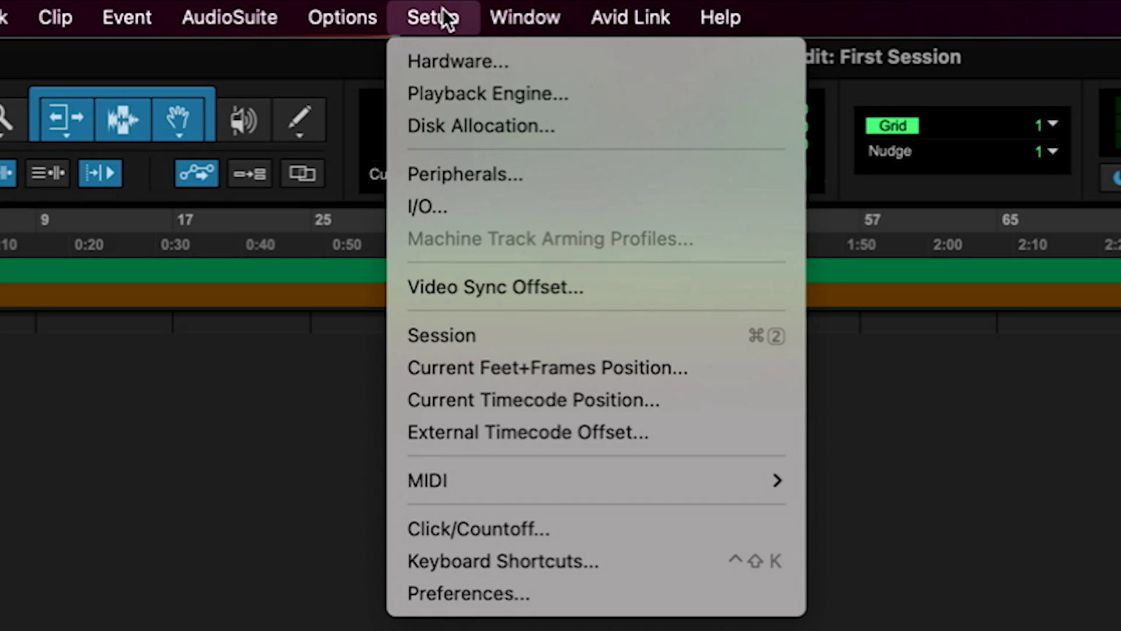
Review the Playback Engine and I/O setup, then bring up the New Tracks dialog
{"action": "left_click", "coordinate": [472, 96]}
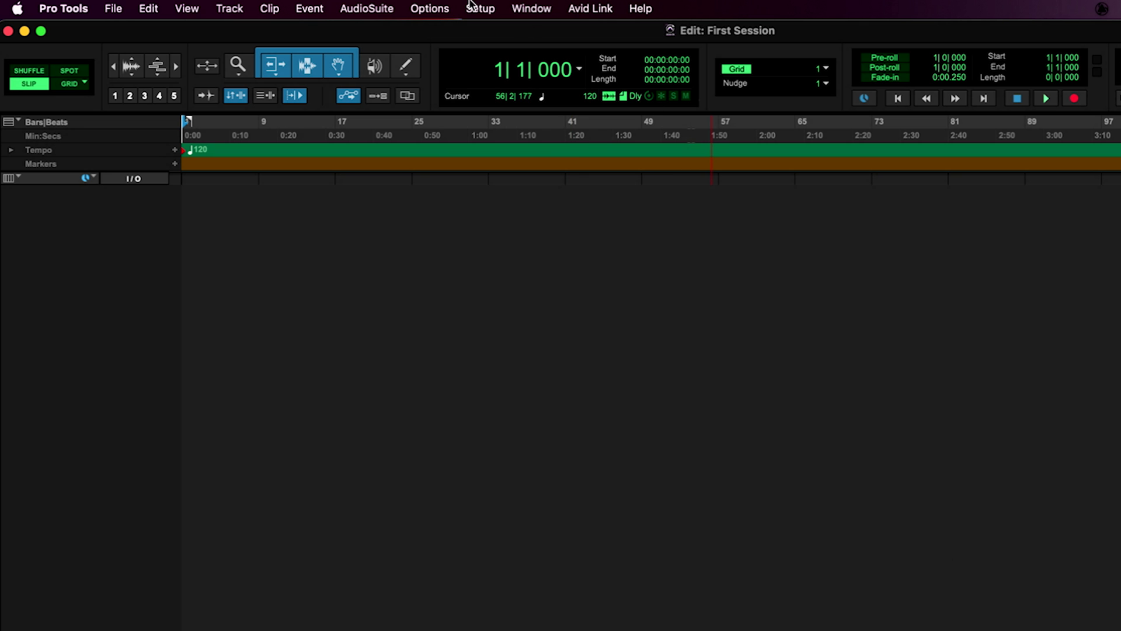
{"action": "left_click", "coordinate": [480, 8]}
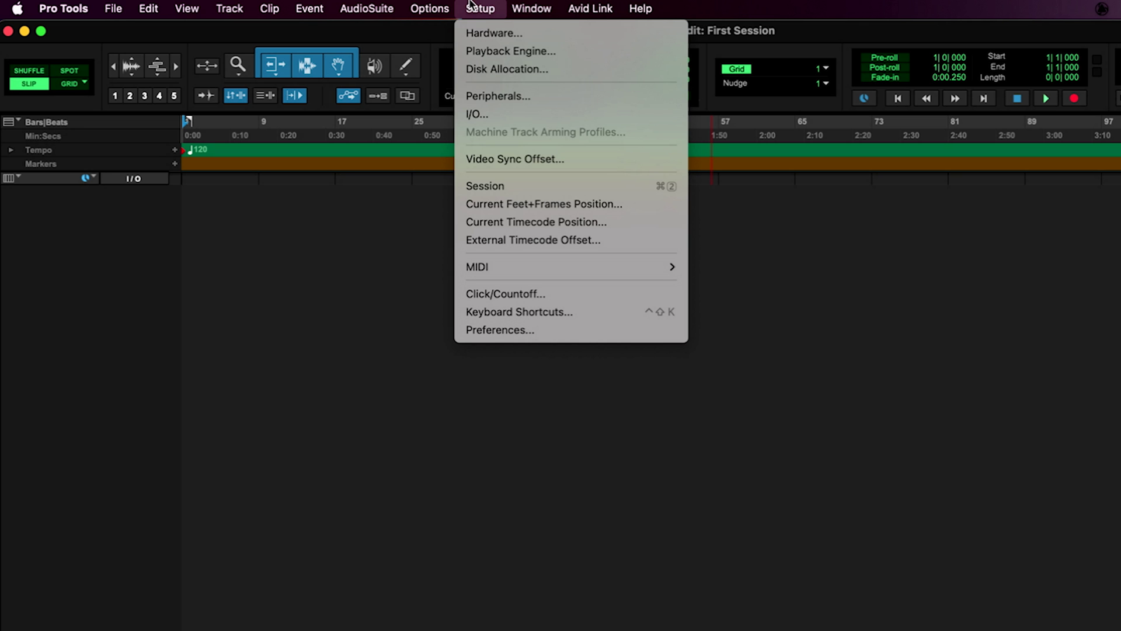
{"action": "left_click", "coordinate": [513, 112]}
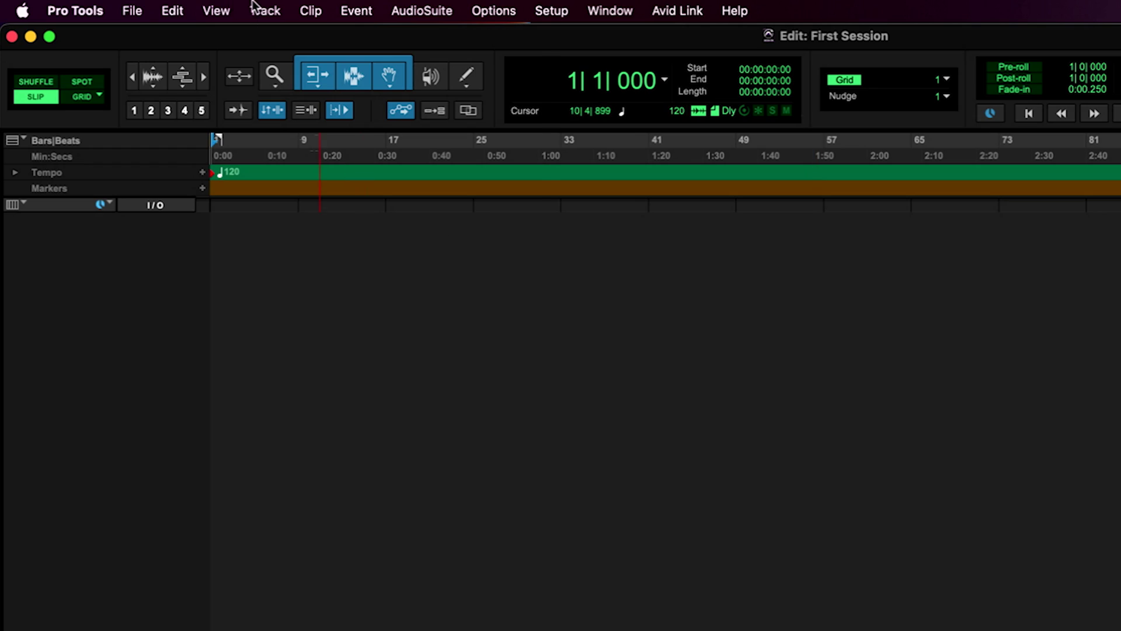
{"action": "left_click", "coordinate": [263, 10]}
{"action": "left_click", "coordinate": [282, 38]}
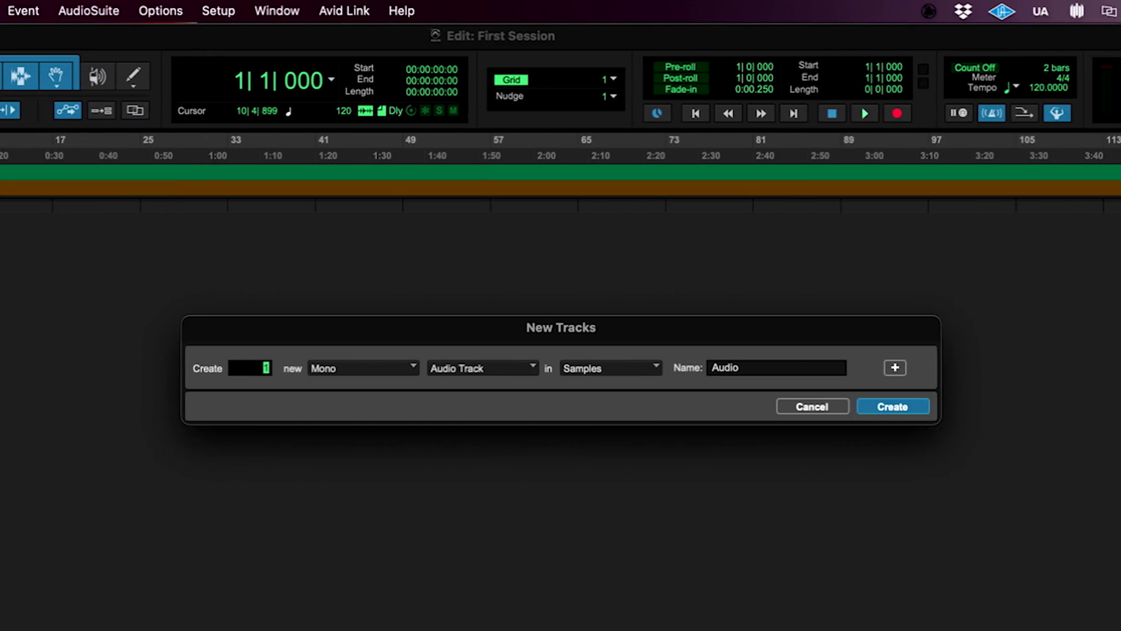
Create 8 new Mono Audio Tracks in the New Tracks dialog
{"action": "left_click", "coordinate": [491, 368]}
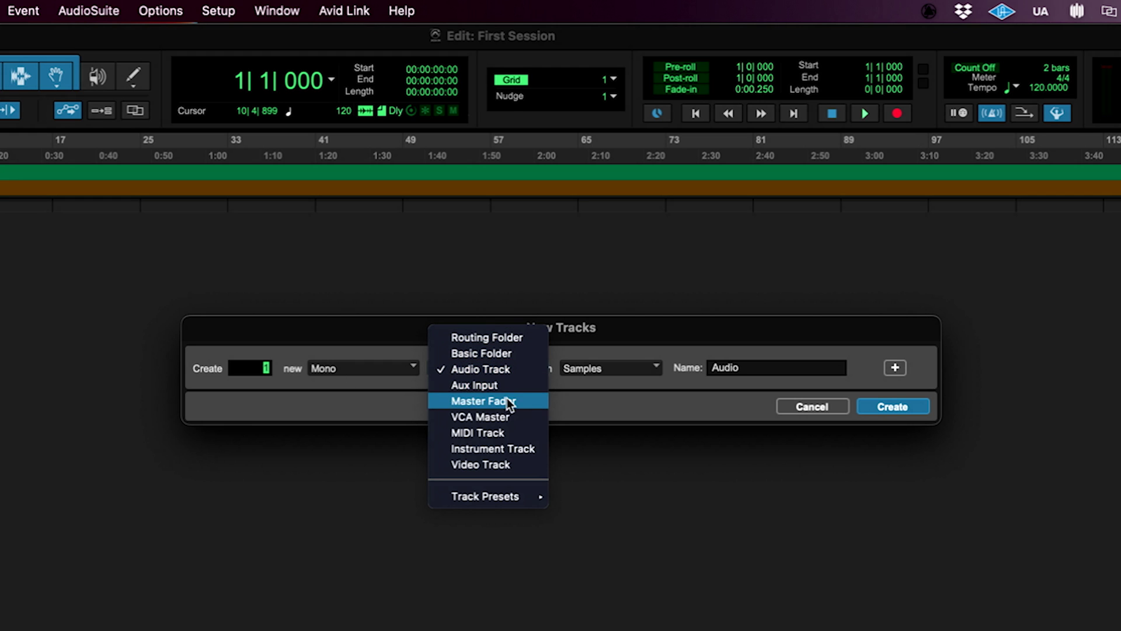
{"action": "left_click", "coordinate": [511, 370]}
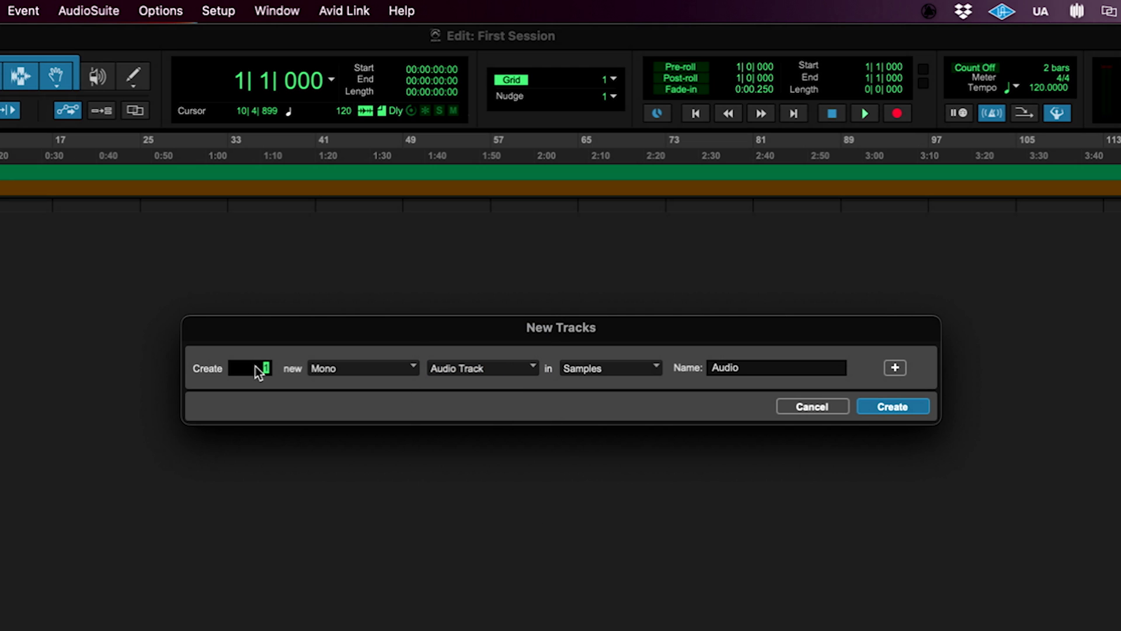
{"action": "type", "text": "8"}
{"action": "left_click", "coordinate": [902, 407]}
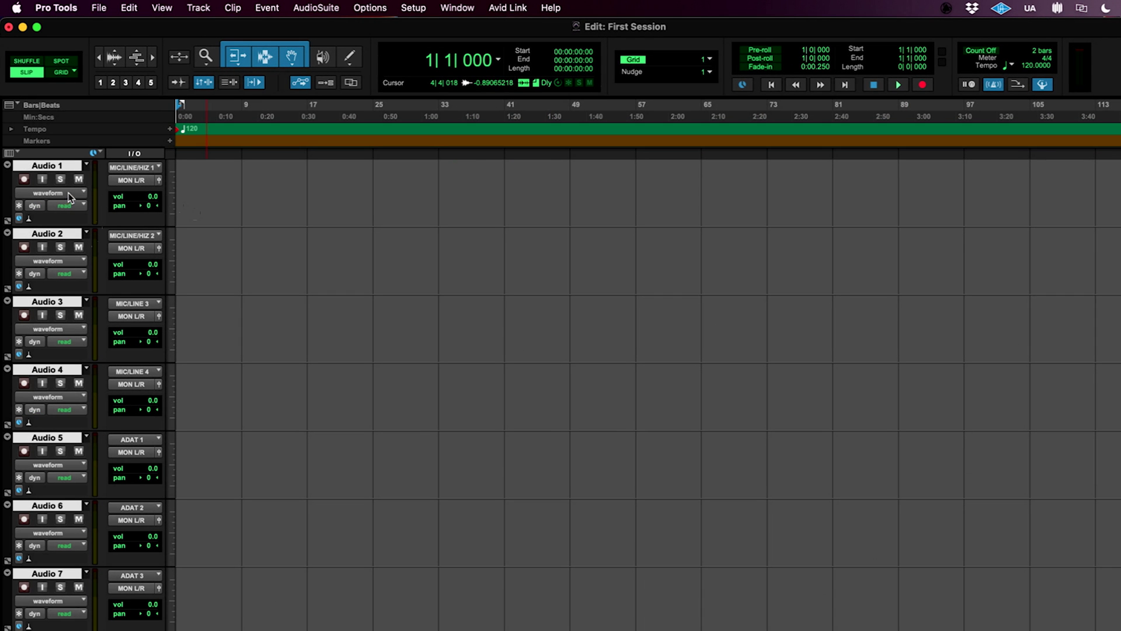
Shrink Audio 2, then all eight audio tracks, to the small track height
{"action": "left_click", "coordinate": [171, 257]}
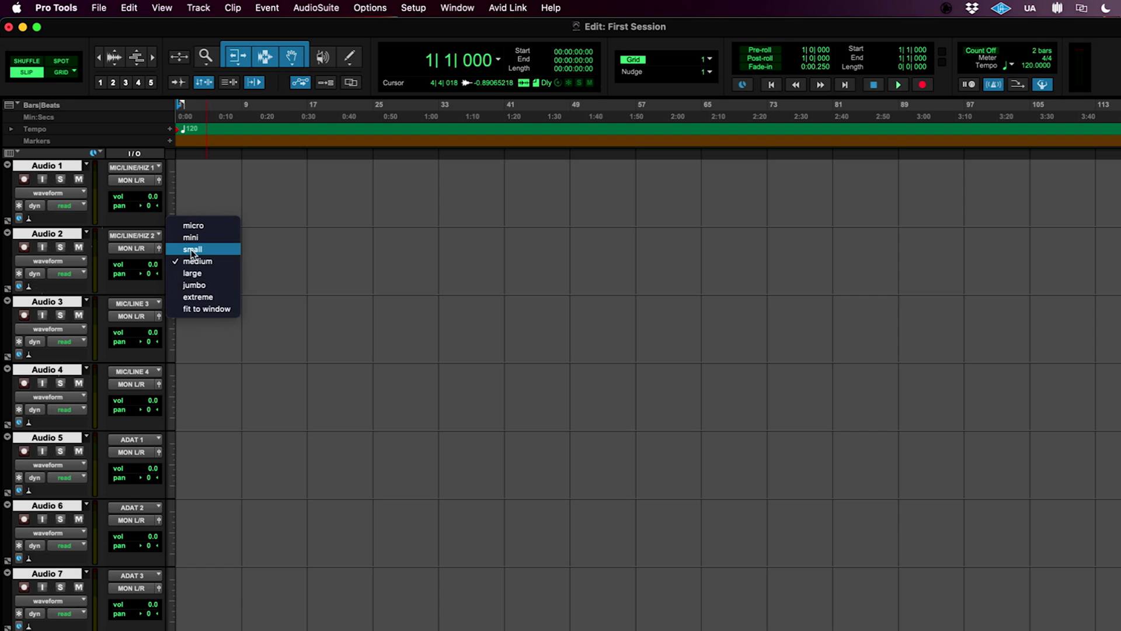
{"action": "left_click", "coordinate": [193, 249]}
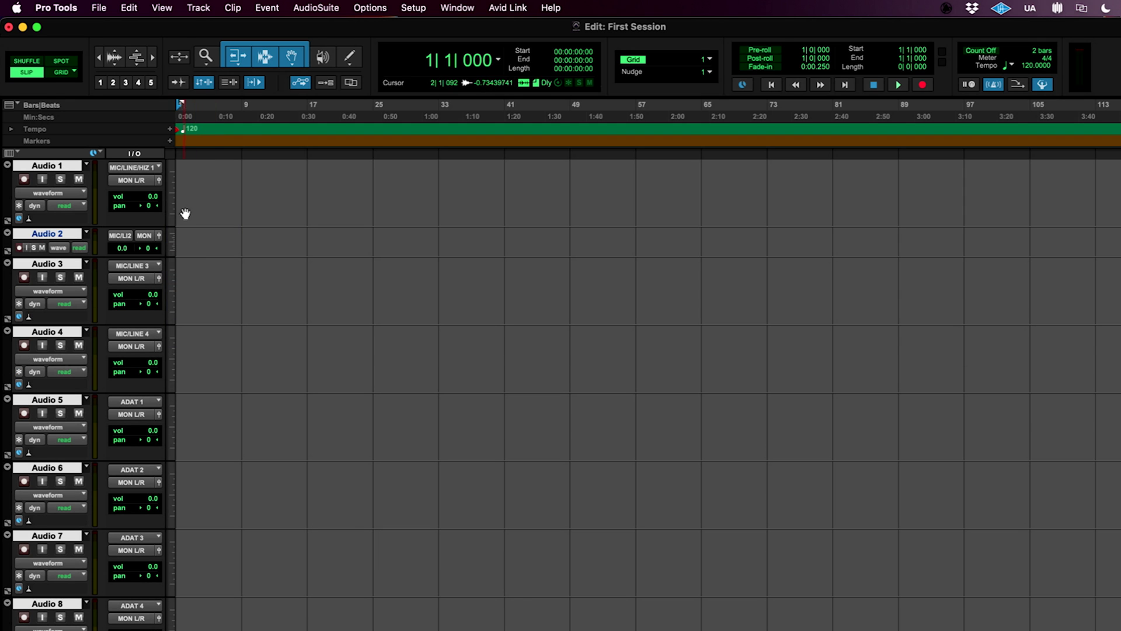
{"action": "left_click", "coordinate": [173, 193]}
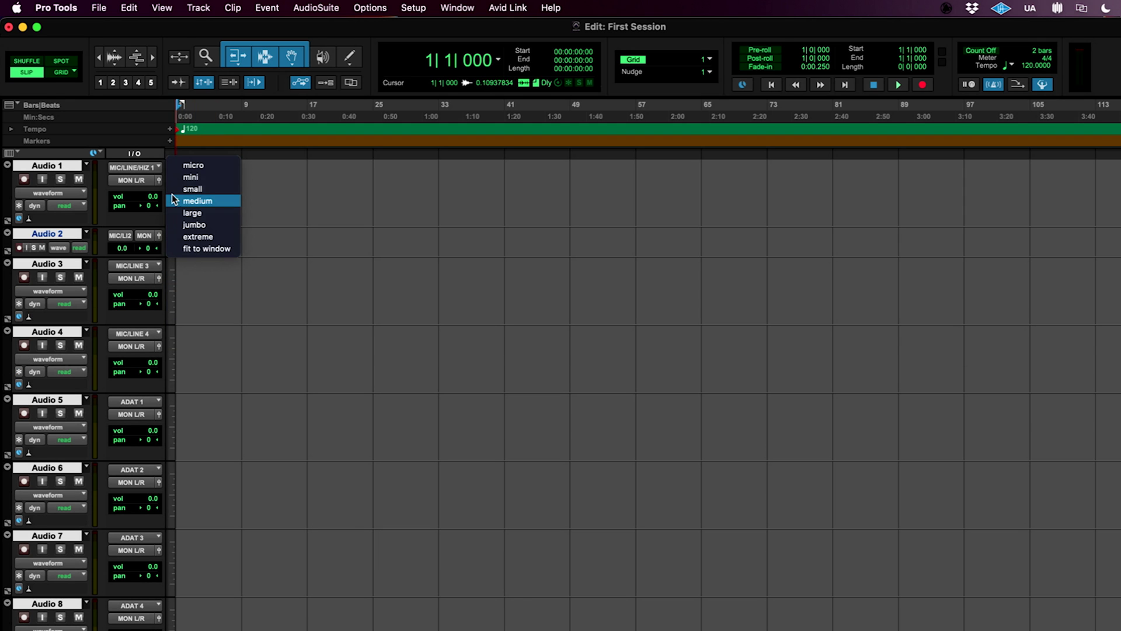
{"action": "left_click", "coordinate": [192, 189], "text": "alt"}
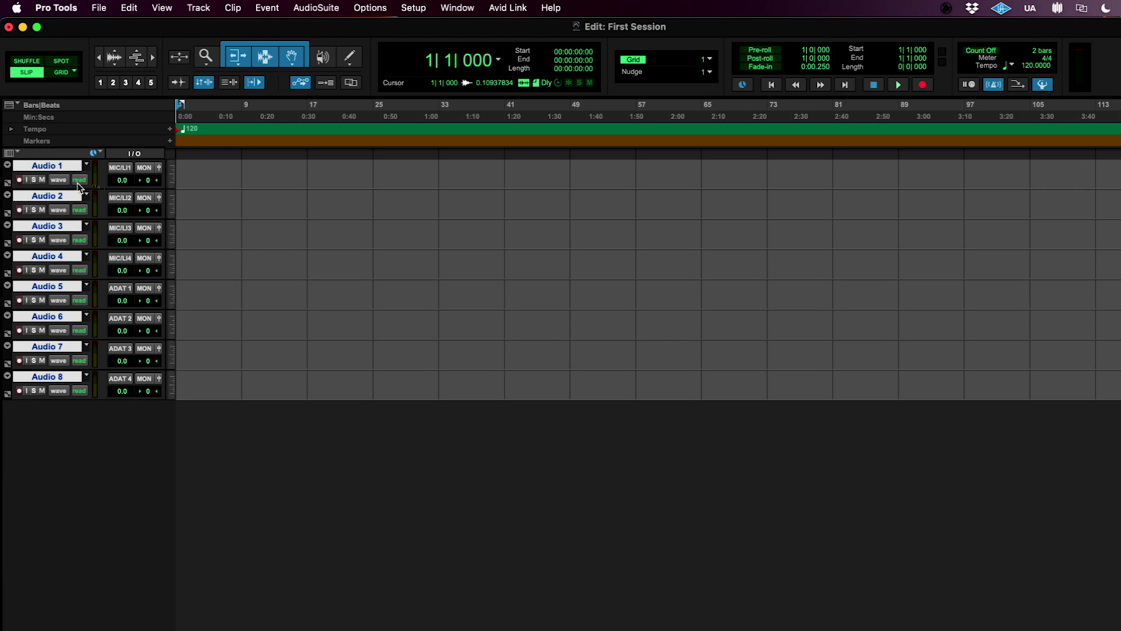
Open the Audio 1 rename window and step between the Audio 2 and Audio 3 names
{"action": "double_click", "coordinate": [55, 167]}
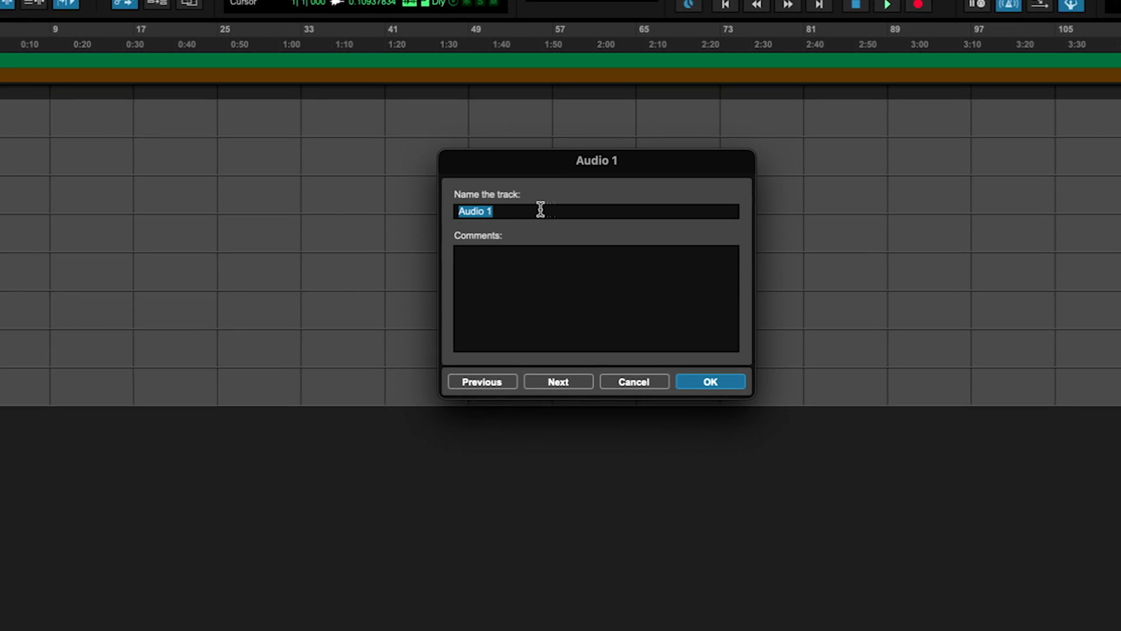
{"action": "left_click", "coordinate": [543, 385]}
{"action": "left_click", "coordinate": [544, 382]}
{"action": "left_click", "coordinate": [467, 381]}
{"action": "left_click", "coordinate": [540, 381]}
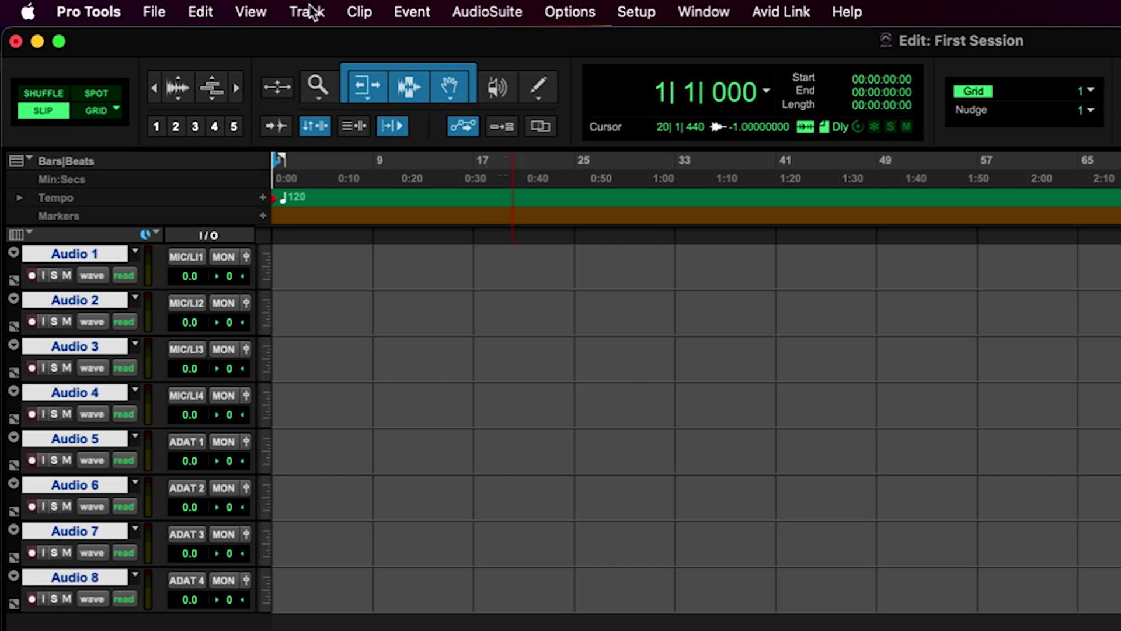
Add one new stereo audio track to the session
{"action": "left_click", "coordinate": [313, 11]}
{"action": "left_click", "coordinate": [310, 43]}
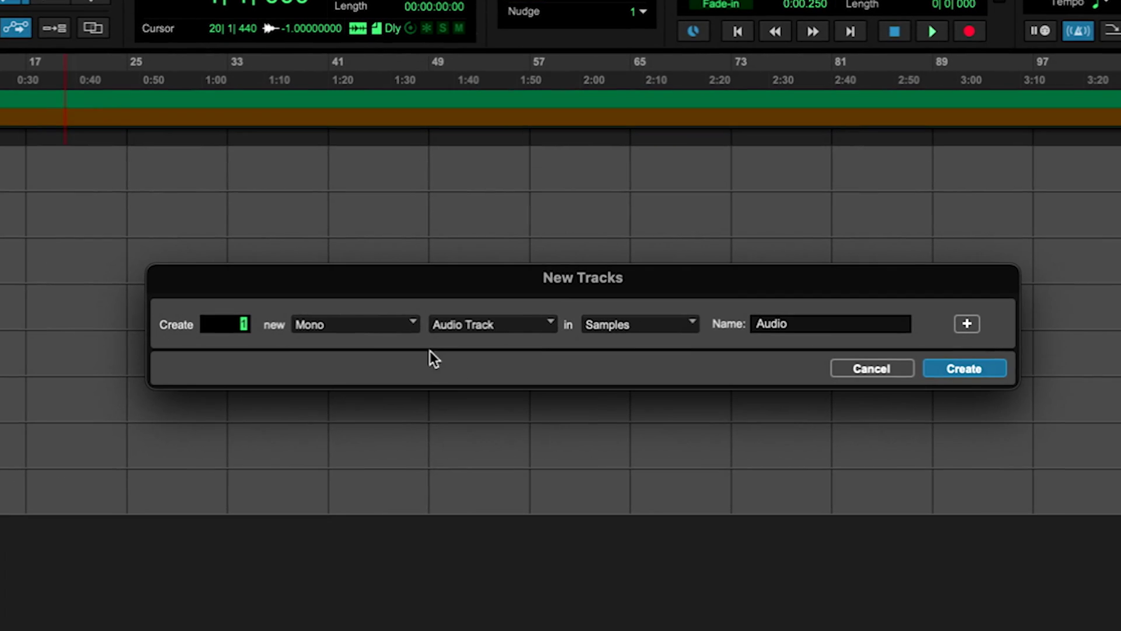
{"action": "left_click", "coordinate": [351, 320]}
{"action": "left_click", "coordinate": [361, 352]}
{"action": "left_click", "coordinate": [965, 368]}
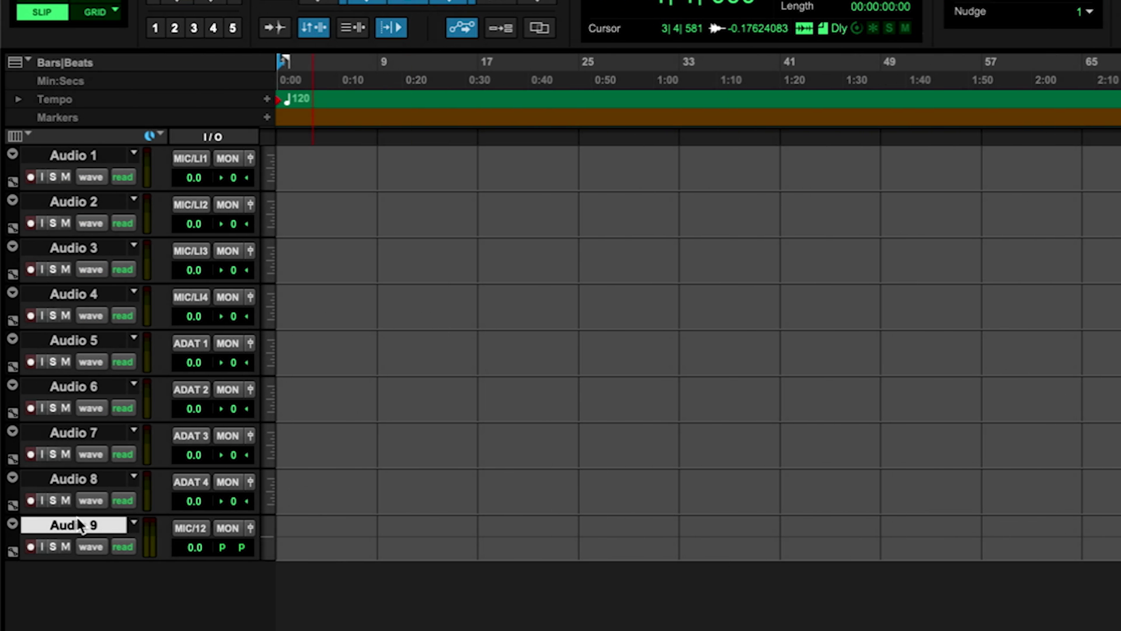
Rename the new Audio 9 track to 'Stereo'
{"action": "double_click", "coordinate": [80, 525]}
{"action": "type", "text": "Ste"}
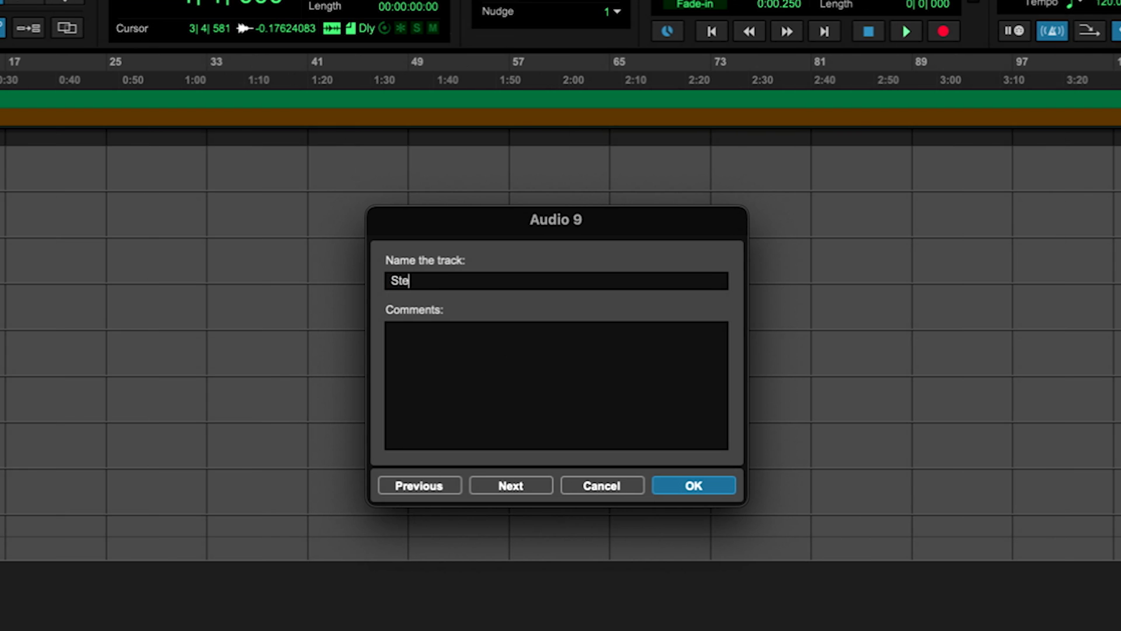
{"action": "type", "text": "reo"}
{"action": "key", "text": "Return"}
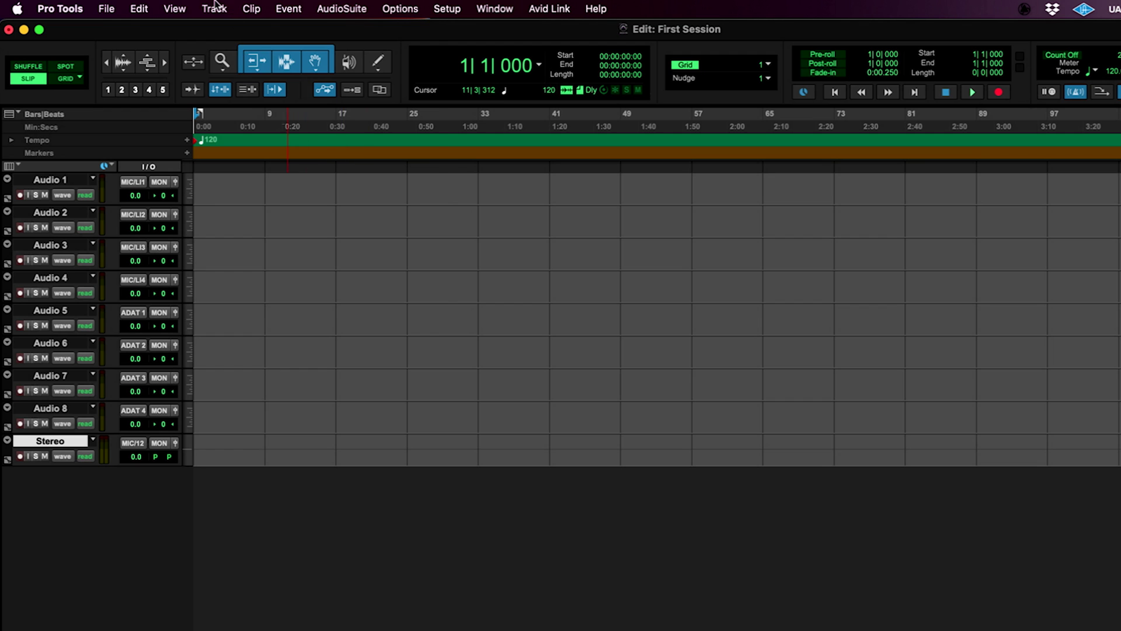
{"action": "left_click", "coordinate": [214, 8]}
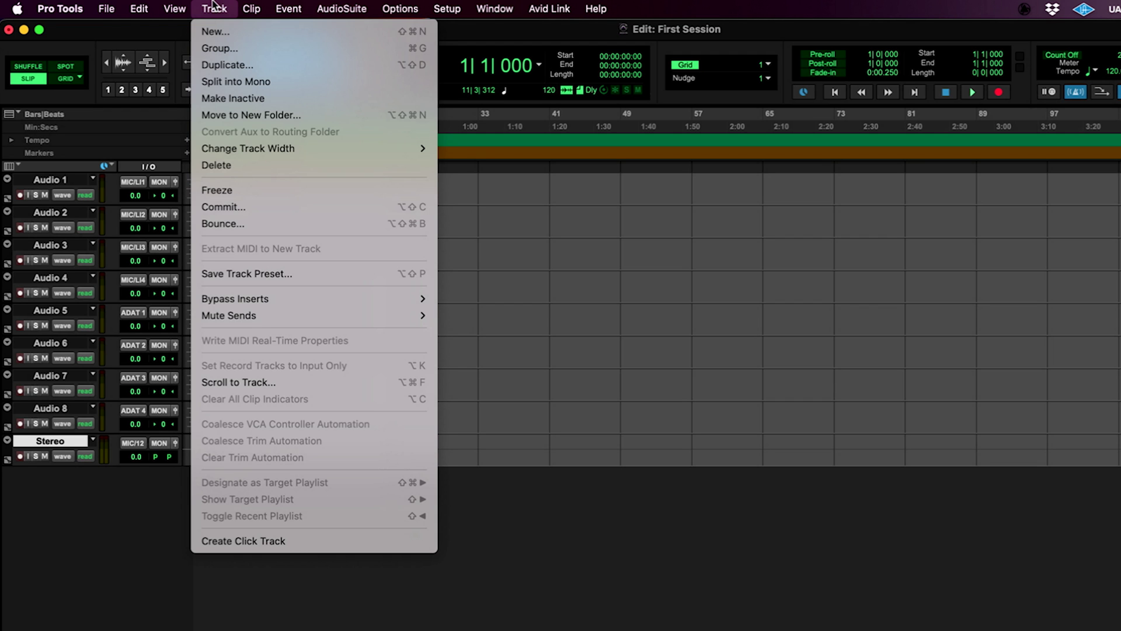
{"action": "left_click", "coordinate": [234, 30]}
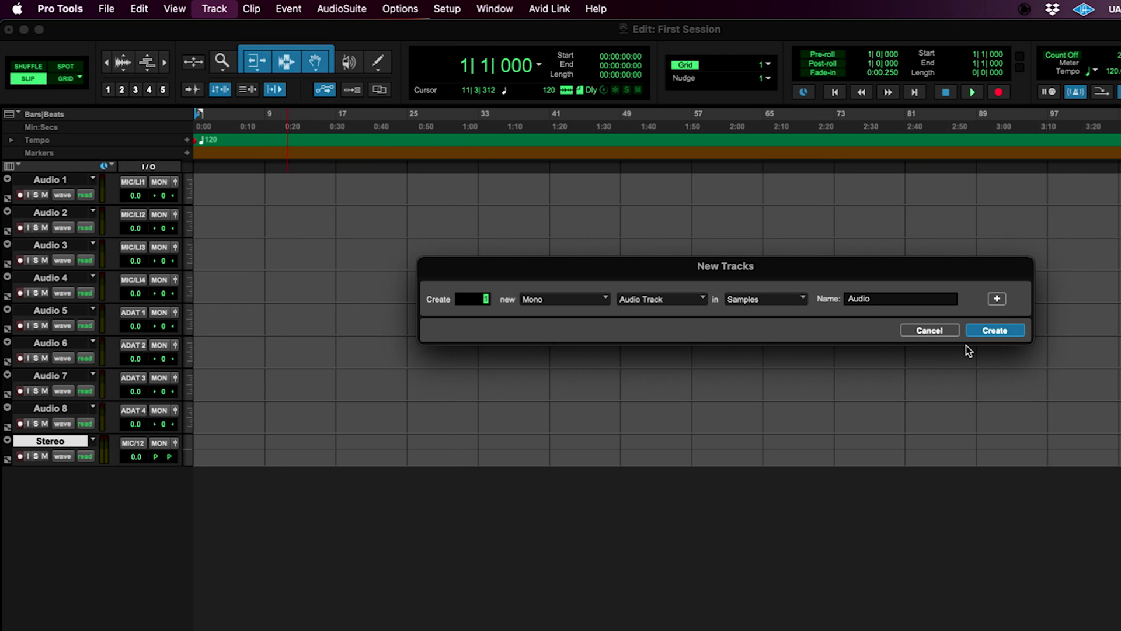
{"action": "left_click", "coordinate": [930, 330]}
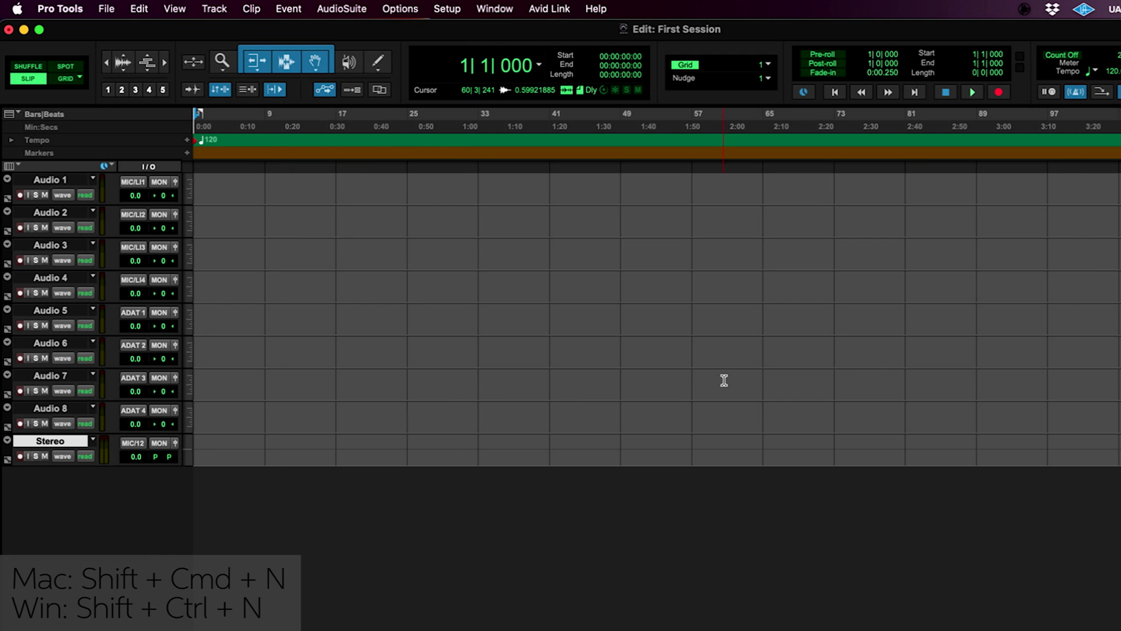
{"action": "key", "text": "shift+super+n"}
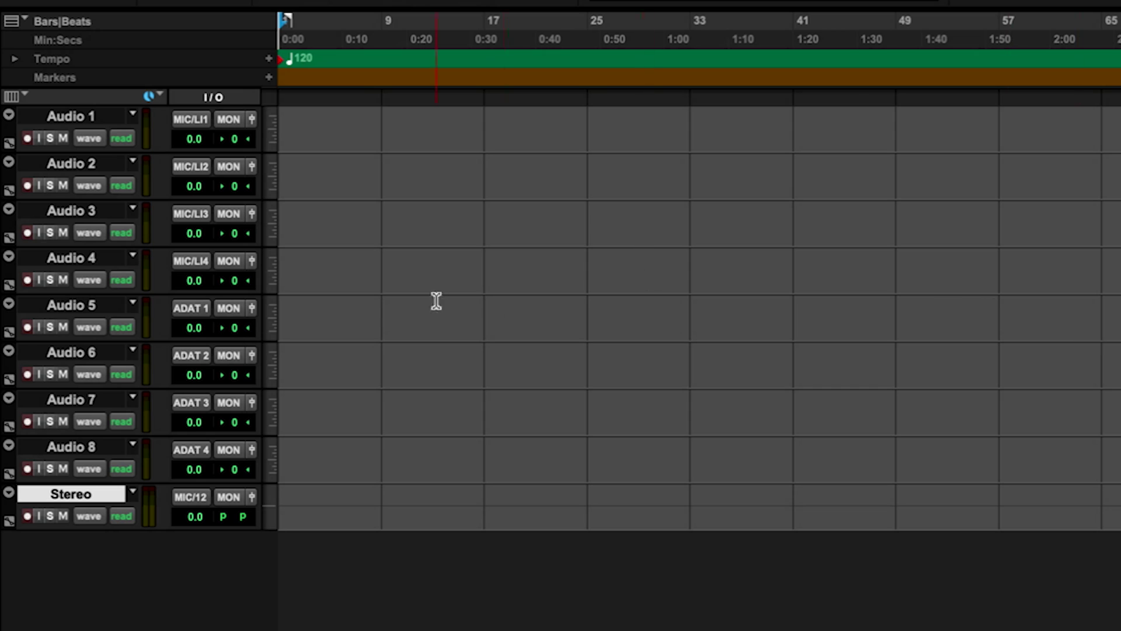
{"action": "left_click", "coordinate": [183, 120]}
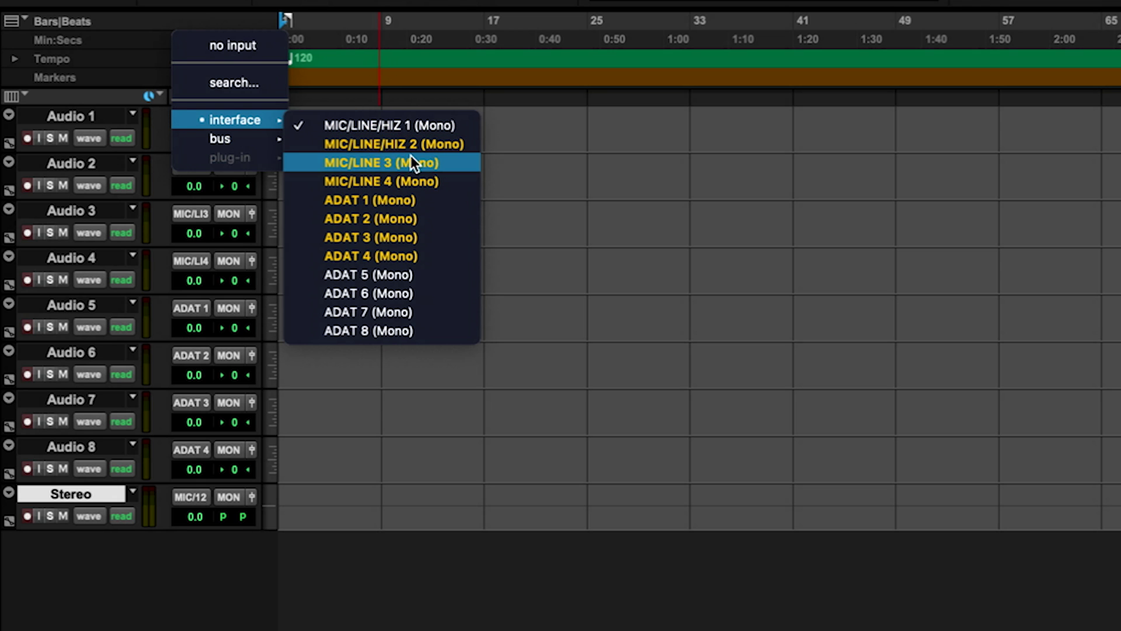
{"action": "left_click", "coordinate": [412, 124]}
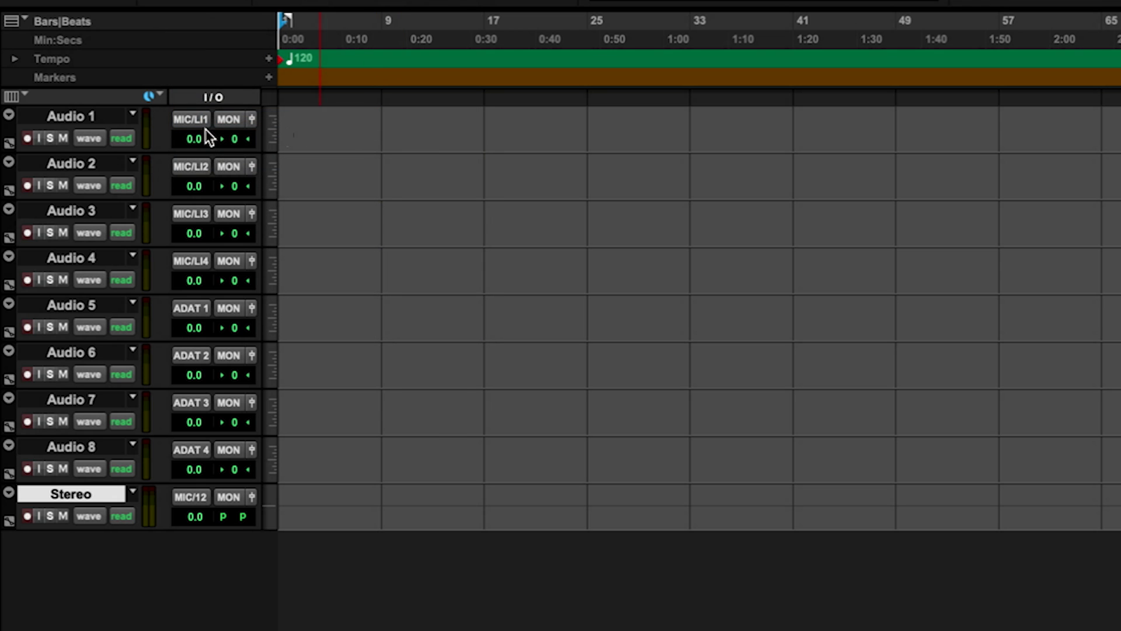
{"action": "left_click", "coordinate": [194, 171]}
{"action": "mouse_move", "coordinate": [248, 167]}
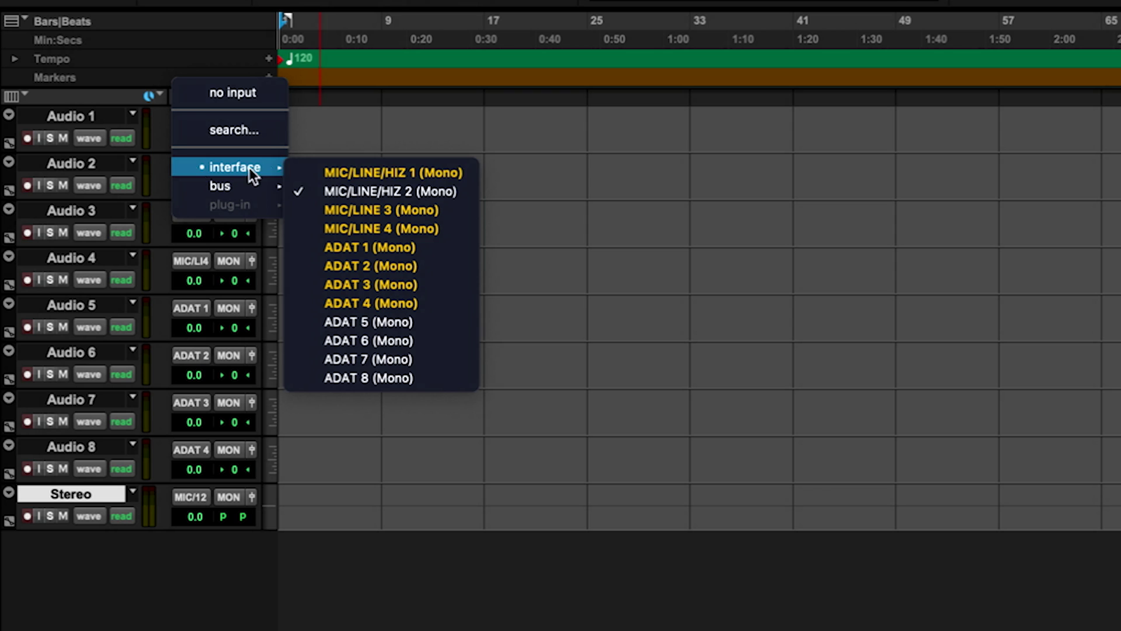
{"action": "left_click", "coordinate": [361, 187]}
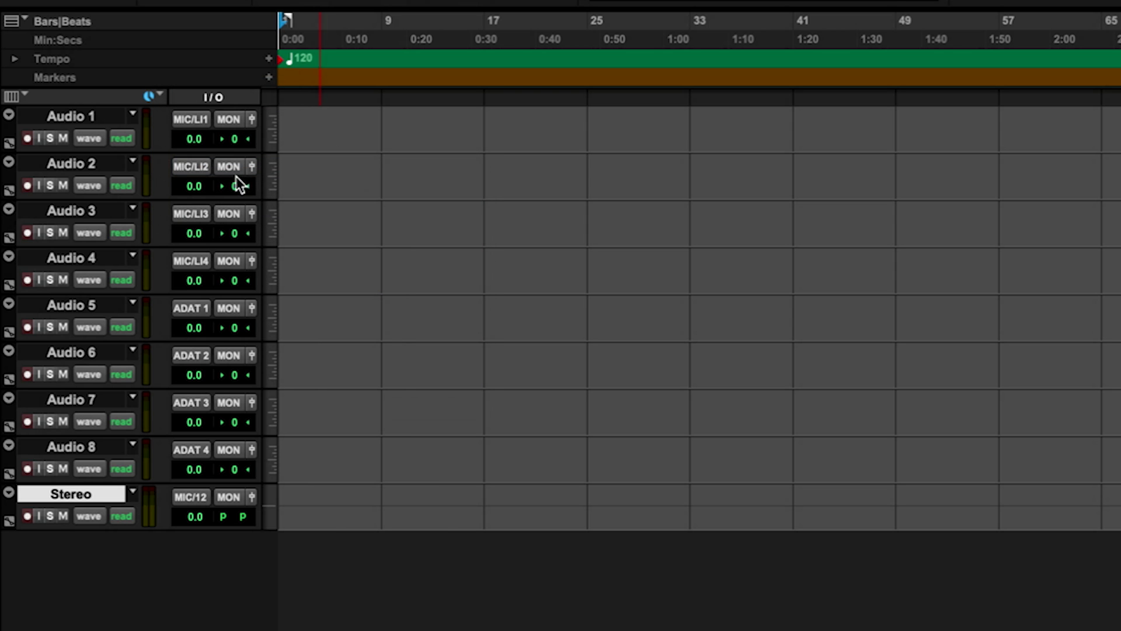
{"action": "left_click", "coordinate": [229, 119]}
{"action": "mouse_move", "coordinate": [231, 120]}
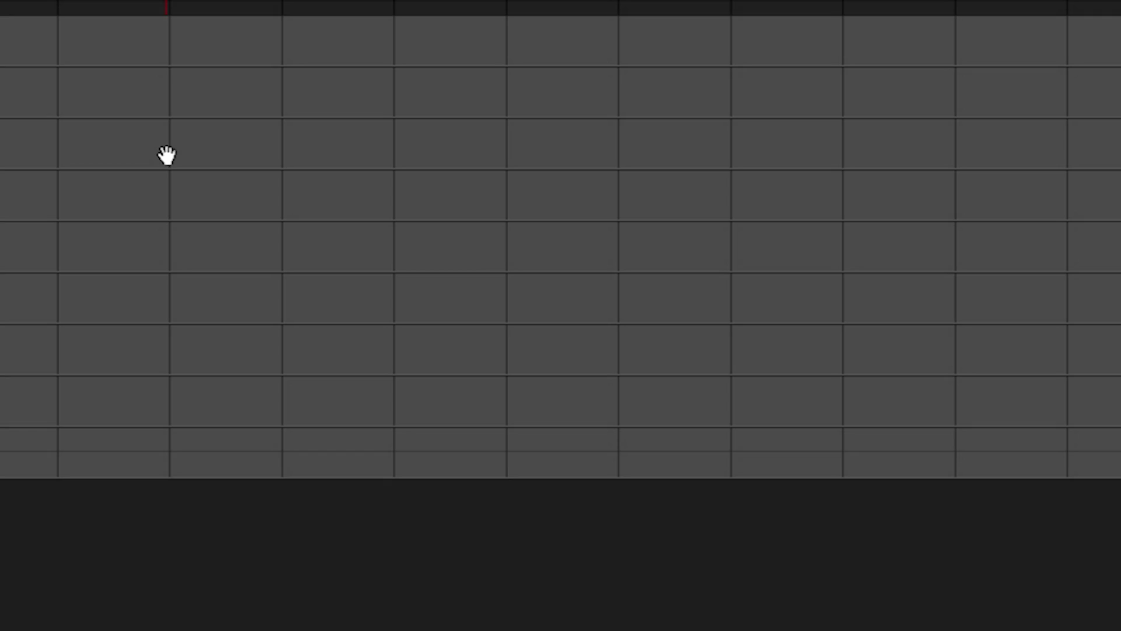
Create one stereo Master Fader track, Master 1, via the New Tracks dialog
{"action": "key", "text": "super+shift+n"}
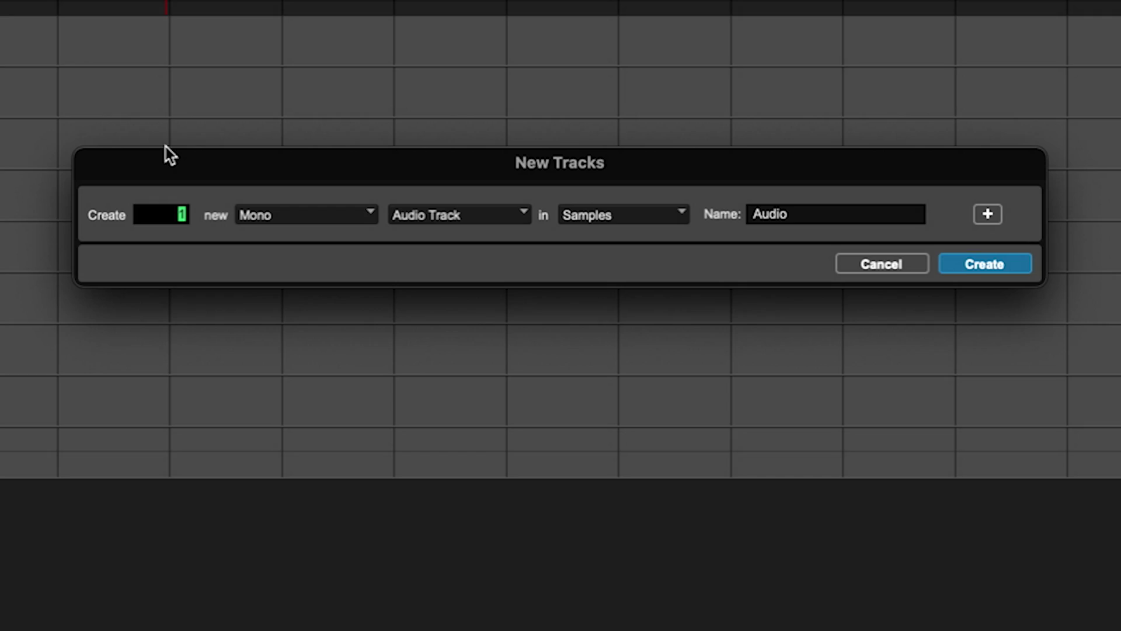
{"action": "left_click", "coordinate": [529, 217]}
{"action": "left_click", "coordinate": [482, 257]}
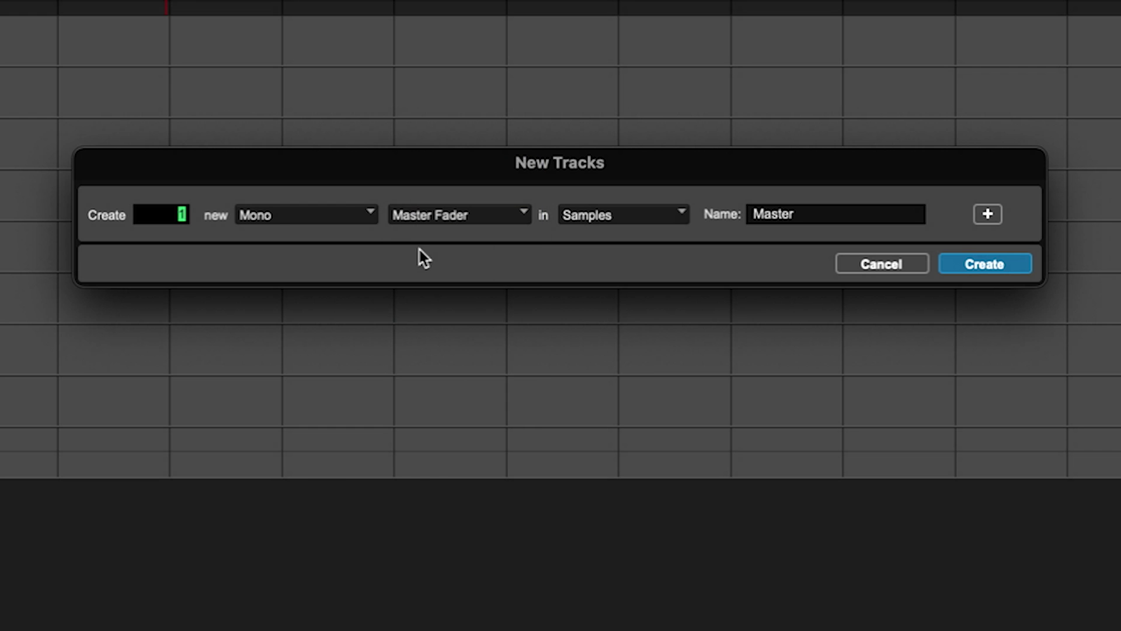
{"action": "left_click", "coordinate": [329, 213]}
{"action": "left_click", "coordinate": [326, 246]}
{"action": "left_click", "coordinate": [993, 263]}
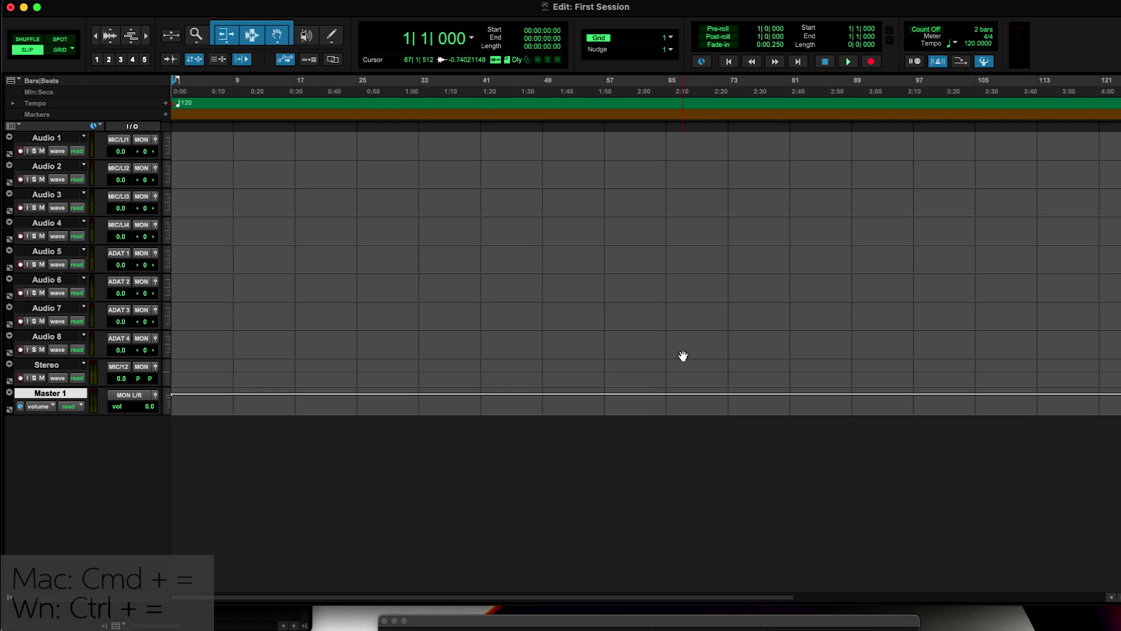
Open the Mix window, widen it to show all strips, and start renaming Audio 8
{"action": "key", "text": "ctrl+equal"}
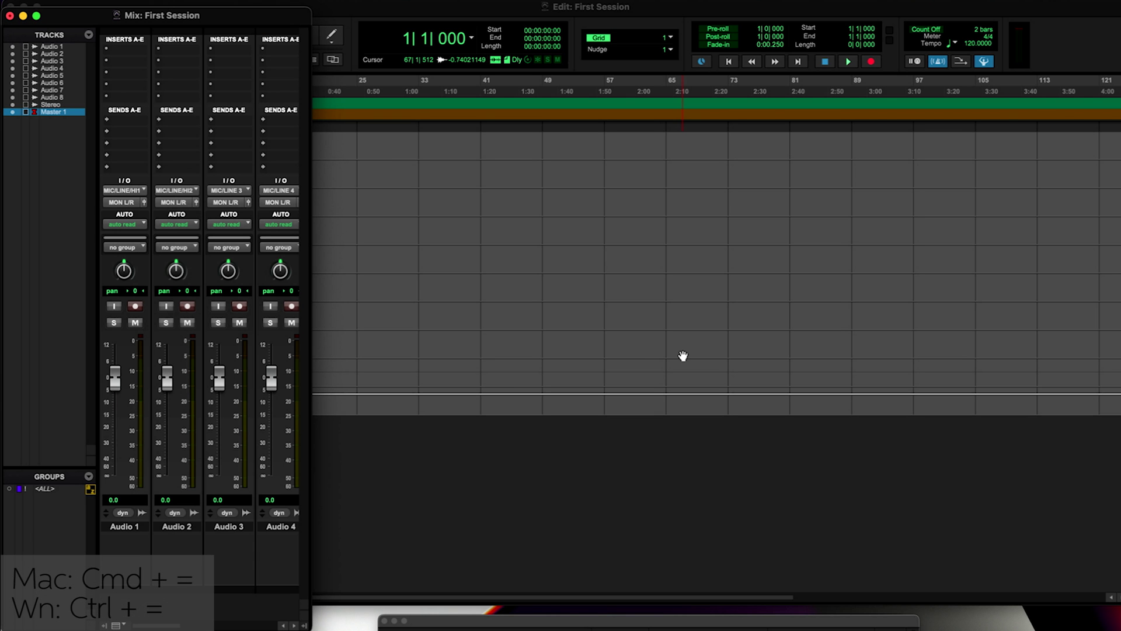
{"action": "left_click_drag", "start_coordinate": [312, 323], "coordinate": [635, 344]}
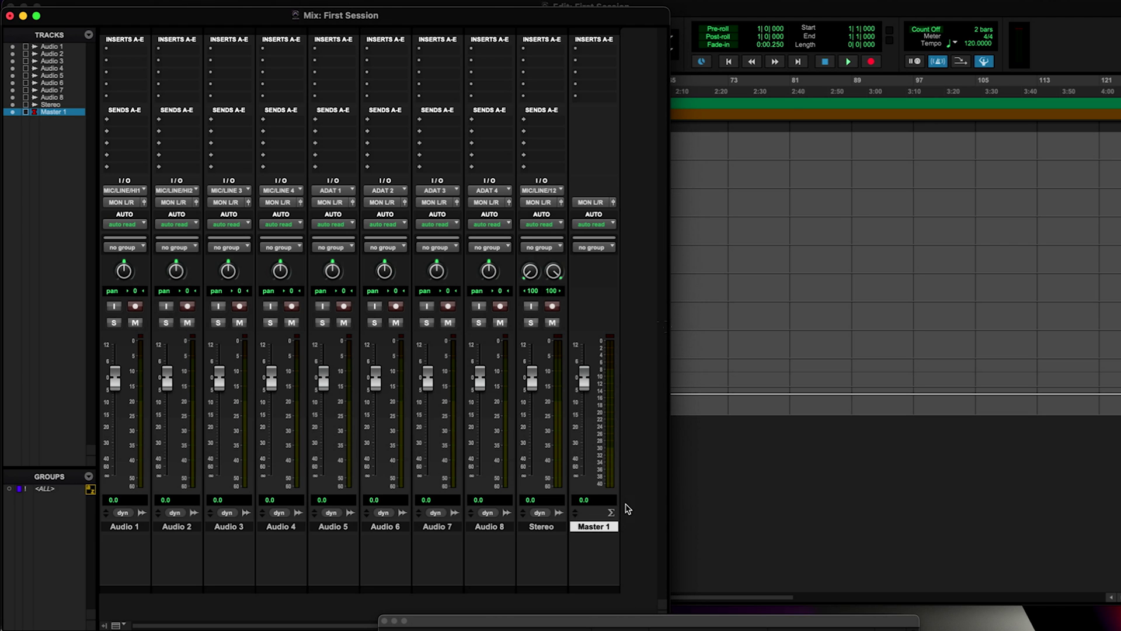
{"action": "double_click", "coordinate": [485, 526]}
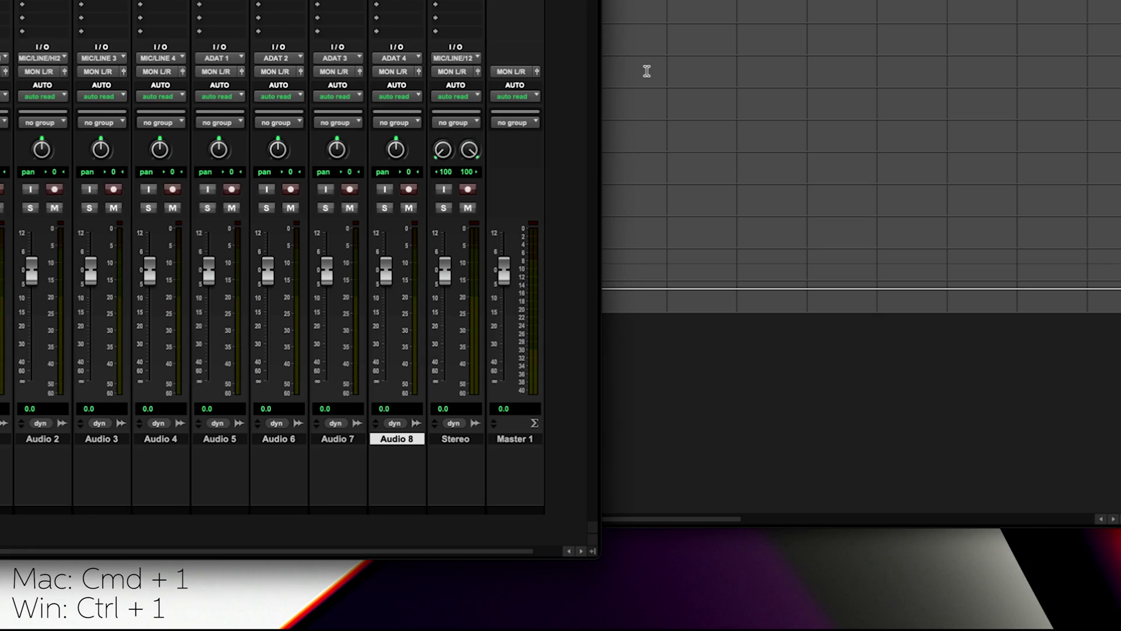
Bring up the Transport window alongside the Mix window
{"action": "key", "text": "super+1"}
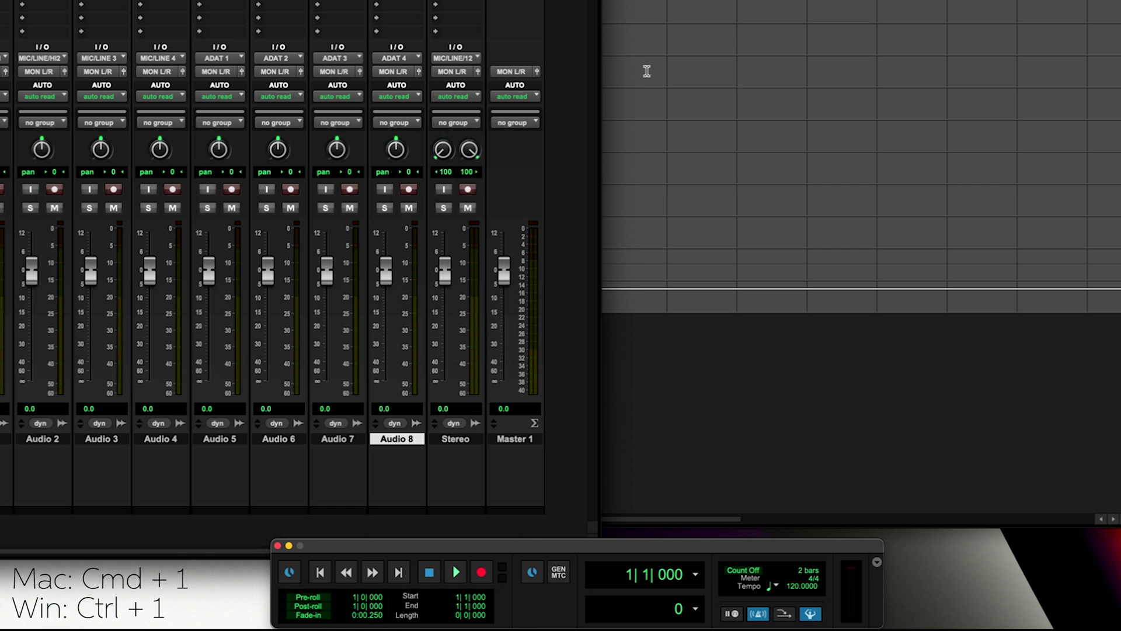
{"action": "key", "text": "super+1"}
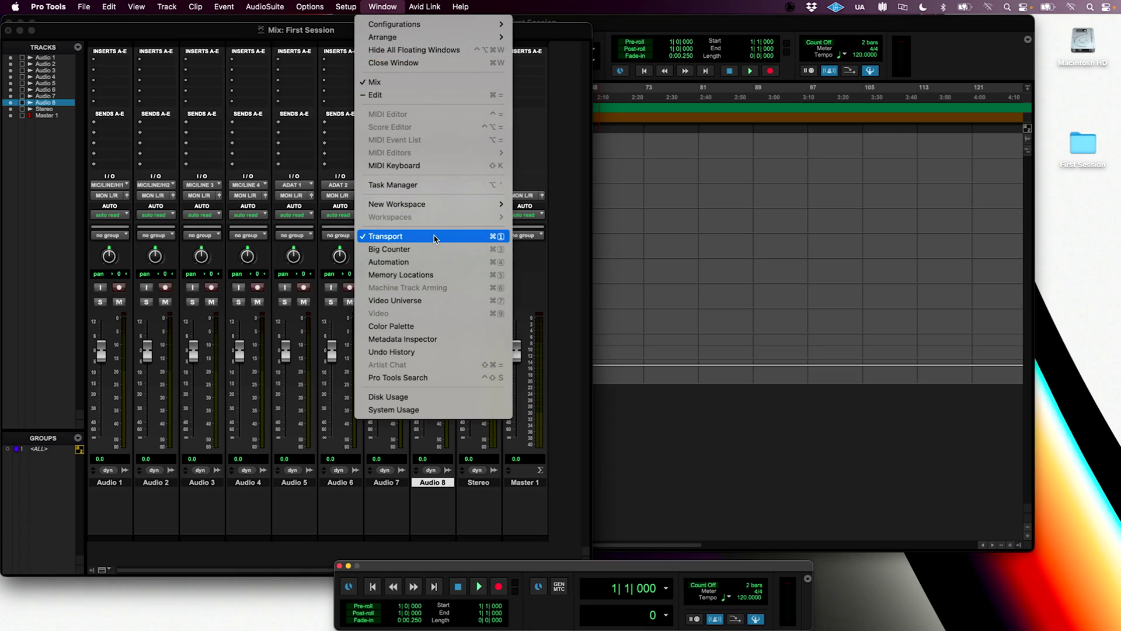
{"action": "left_click", "coordinate": [434, 236]}
{"action": "left_click", "coordinate": [388, 6]}
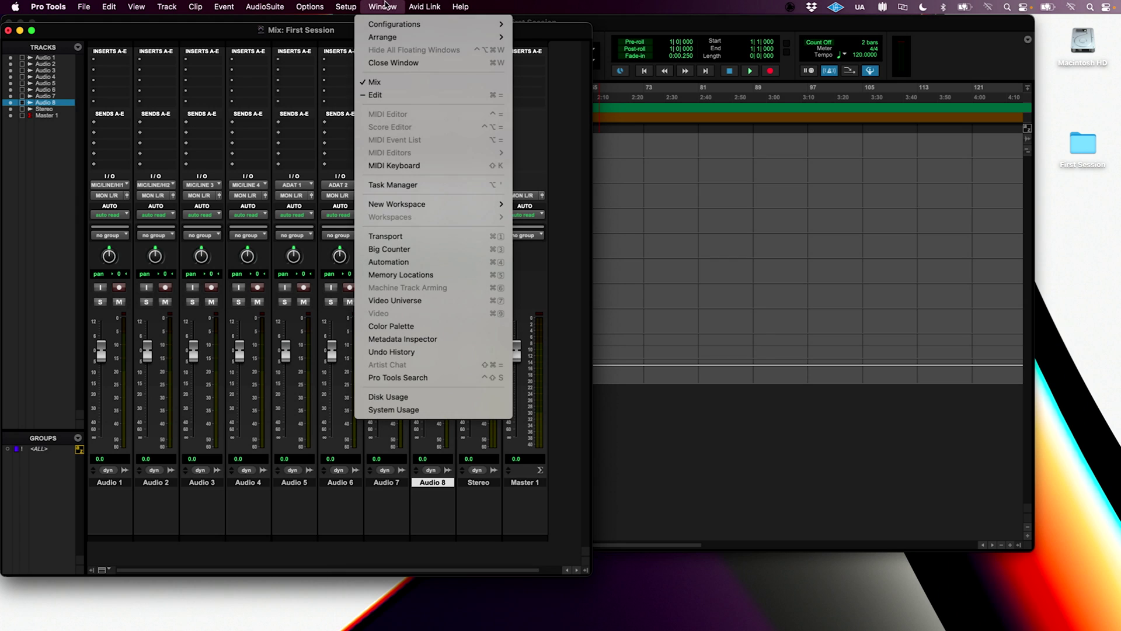
{"action": "left_click", "coordinate": [490, 239]}
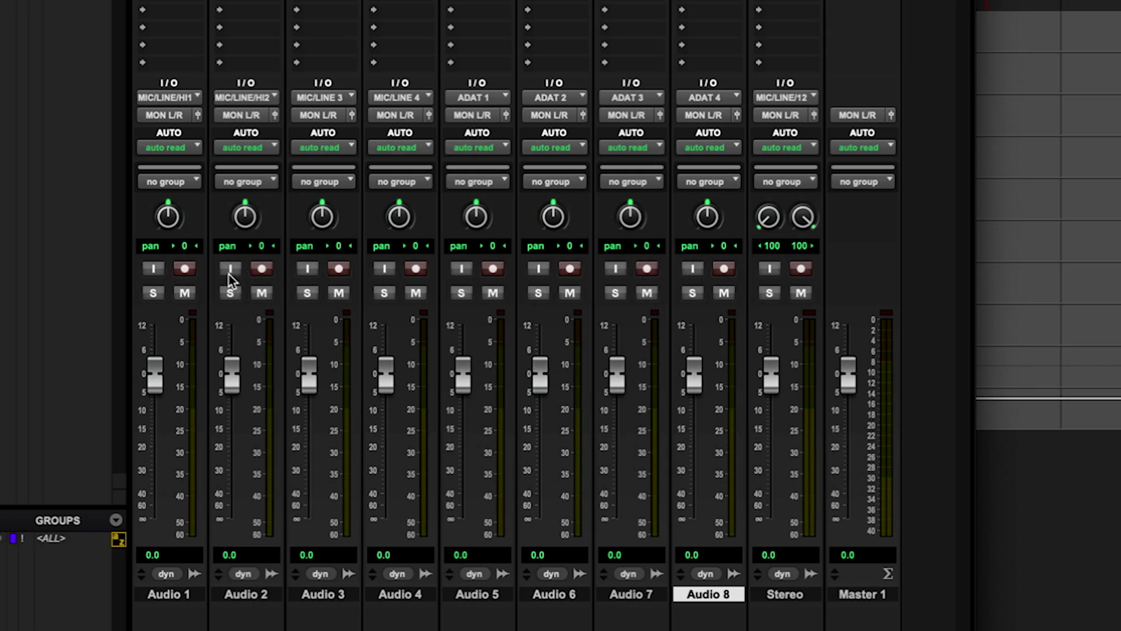
Record-arm tracks Audio 1, 2 and 3 and put the transport into record-ready
{"action": "left_click", "coordinate": [185, 270]}
{"action": "left_click", "coordinate": [261, 269]}
{"action": "left_click", "coordinate": [337, 269]}
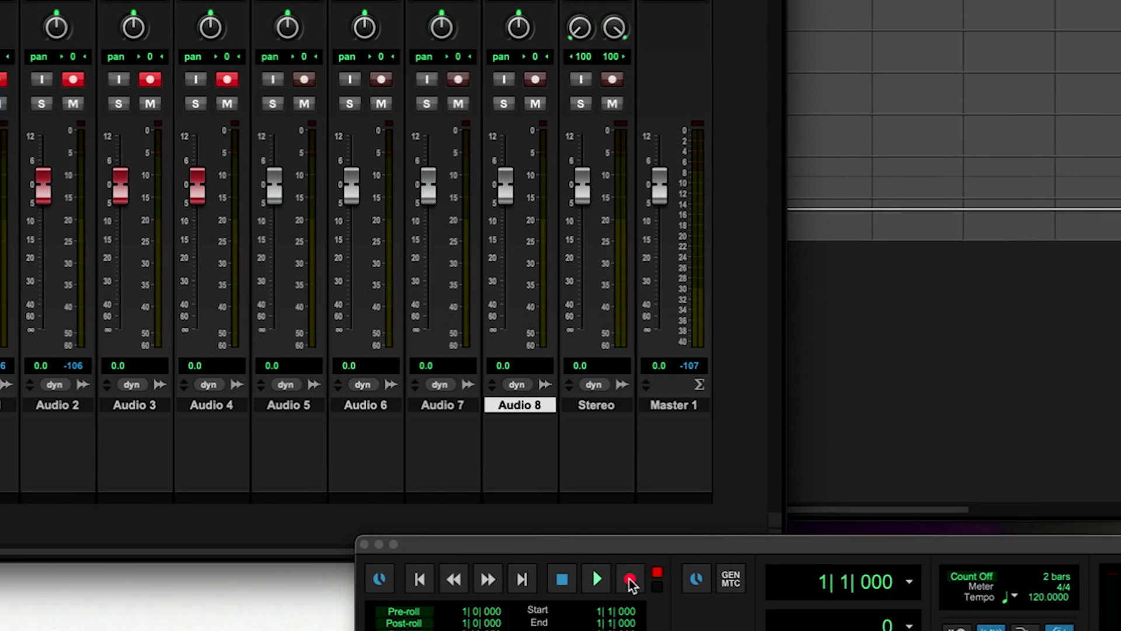
{"action": "left_click", "coordinate": [630, 580]}
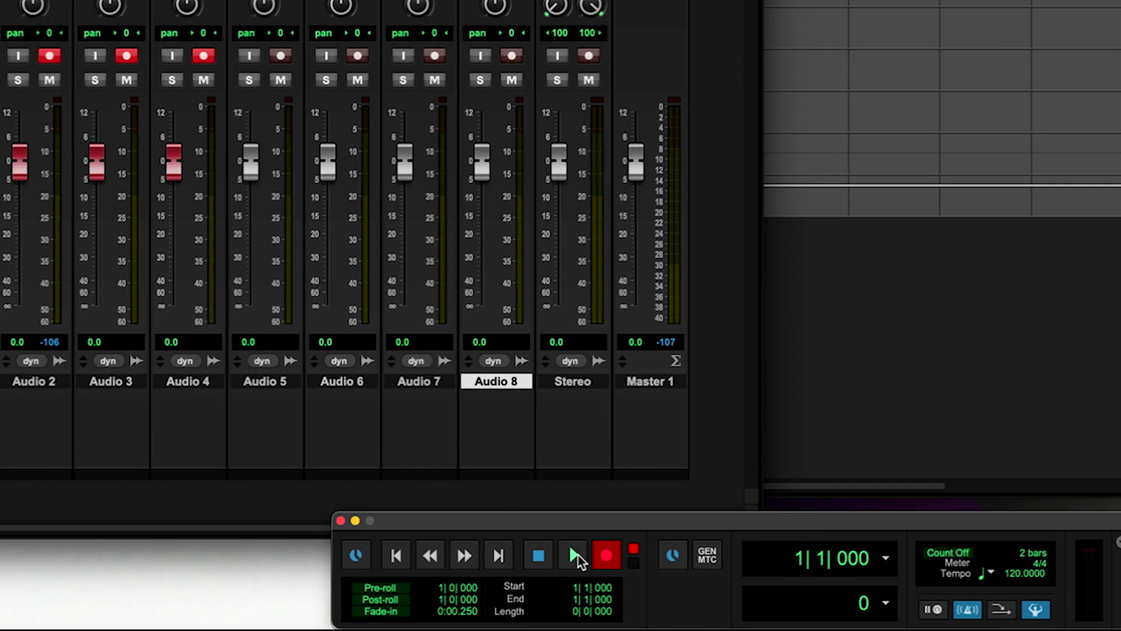